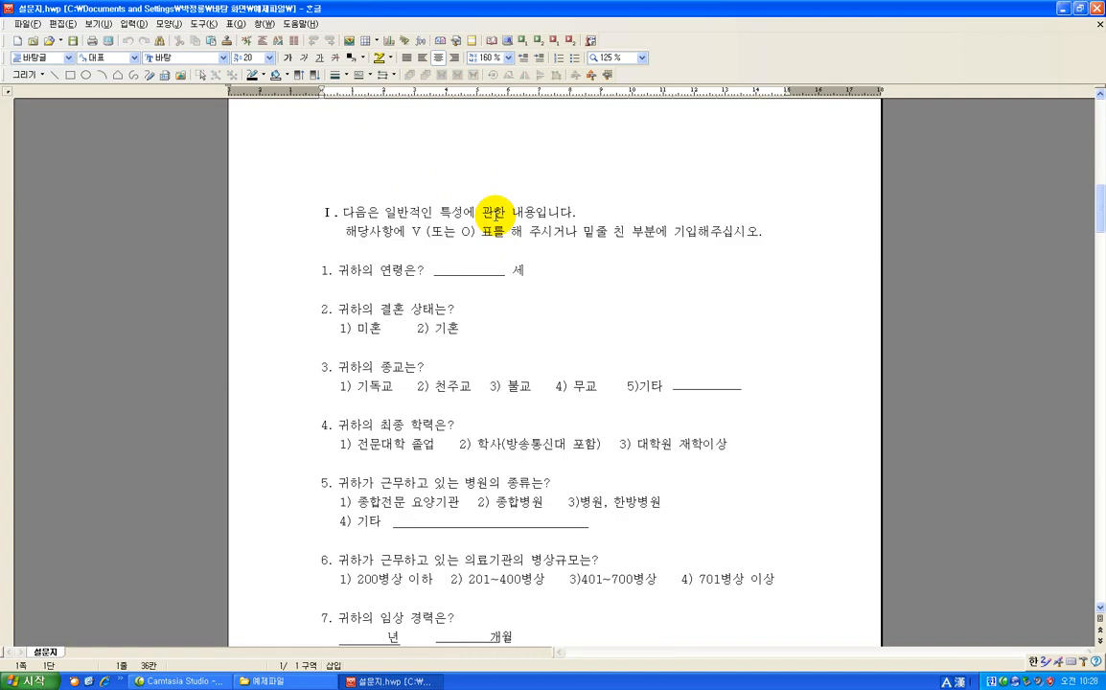
# Step: Review questions 1 to 8 on general characteristics in the questionnaire, examining which ones are multiple-choice items
pyautogui.moveTo(337, 210); pyautogui.dragTo(580, 215)
pyautogui.click(621, 220)
pyautogui.scroll(-2, 230, 178)
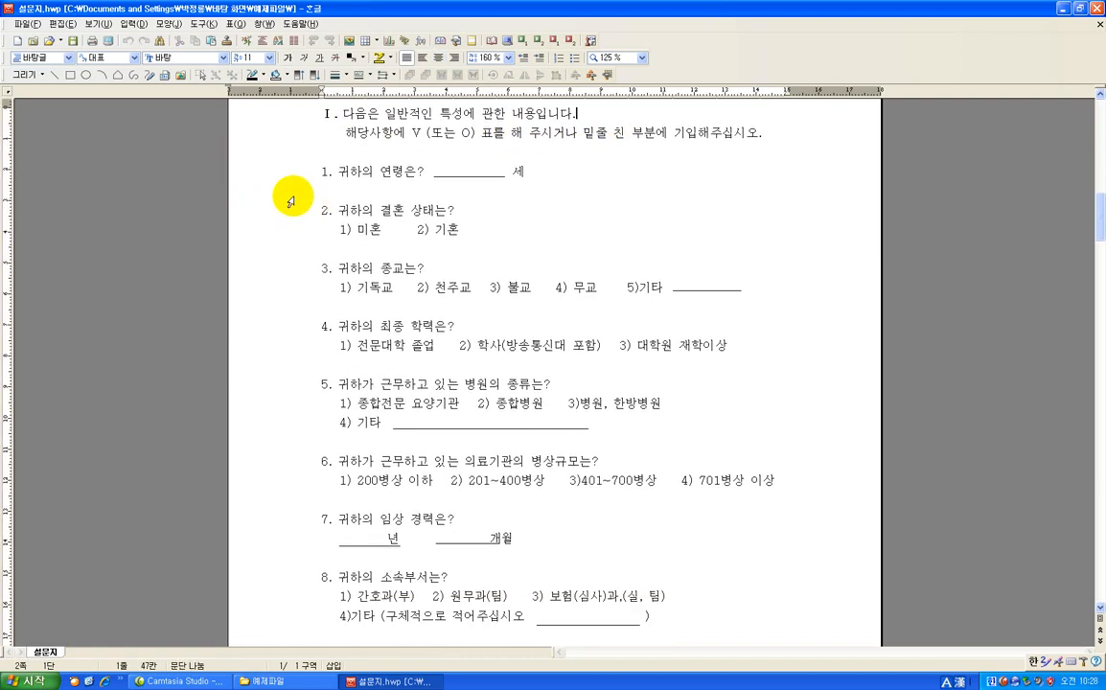
pyautogui.click(259, 170)
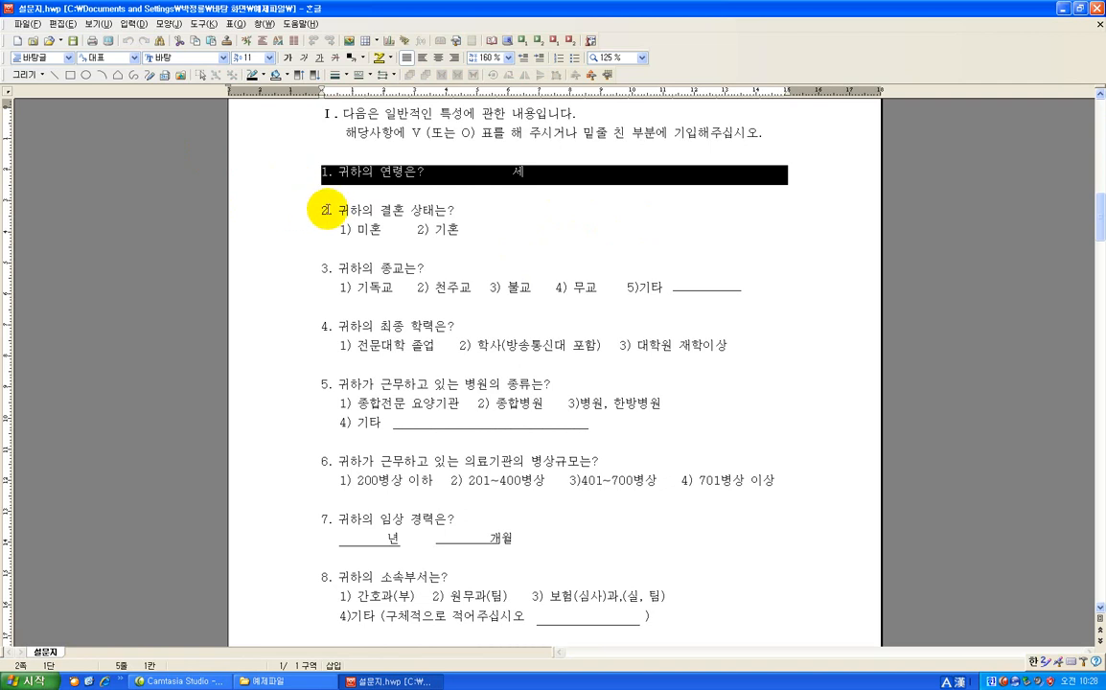
pyautogui.click(316, 207)
pyautogui.scroll(-1, 279, 177)
pyautogui.click(324, 220)
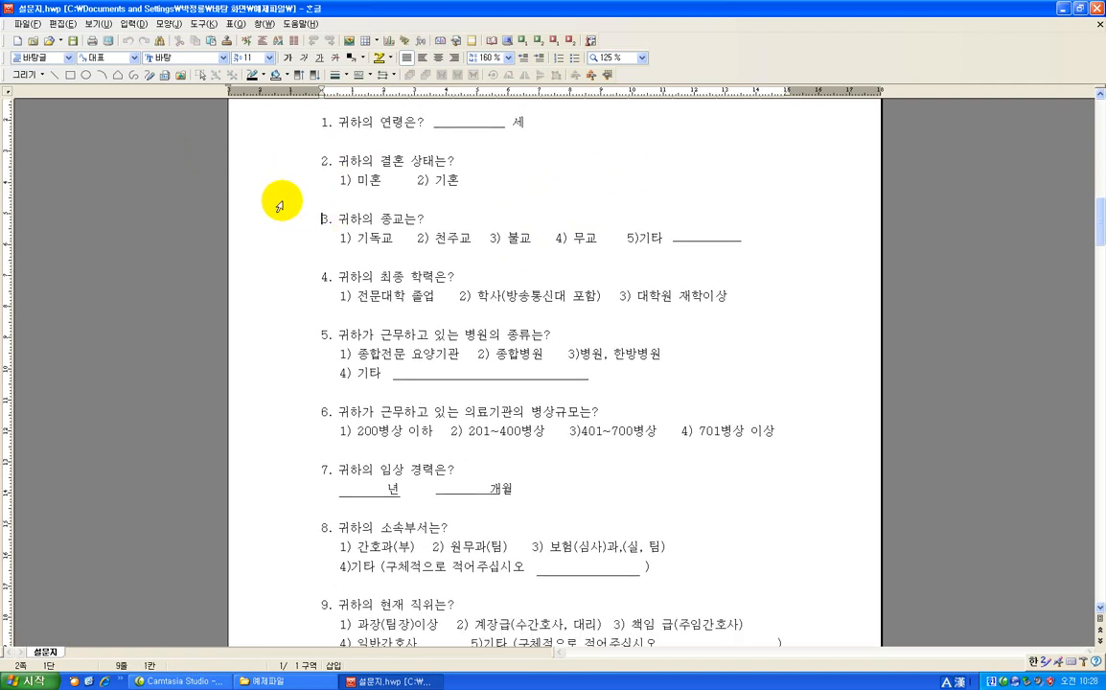
pyautogui.scroll(1, 279, 205)
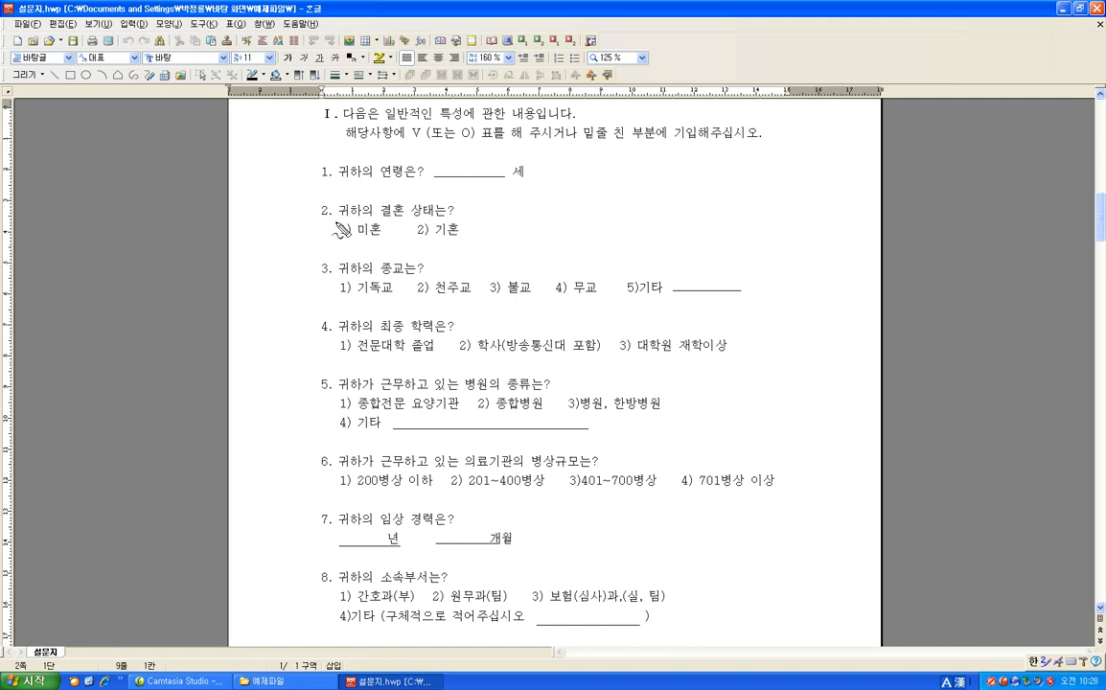
pyautogui.moveTo(323, 217); pyautogui.dragTo(444, 217)
pyautogui.moveTo(335, 279); pyautogui.dragTo(408, 279)
pyautogui.moveTo(336, 336); pyautogui.dragTo(424, 335)
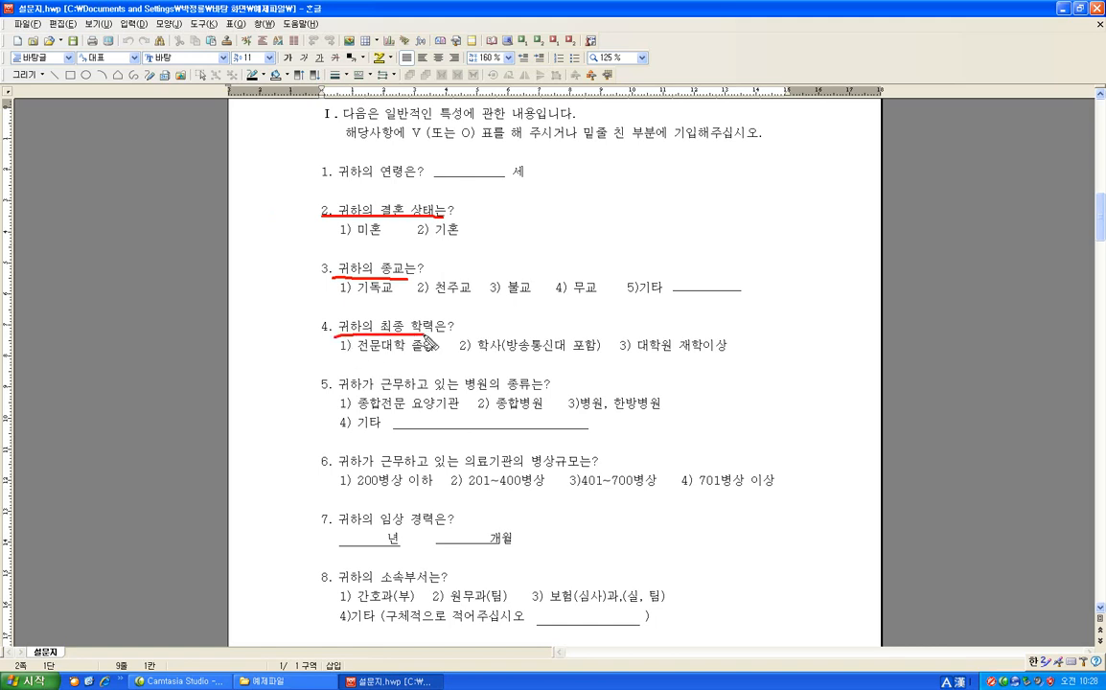
pyautogui.moveTo(327, 394); pyautogui.dragTo(548, 394)
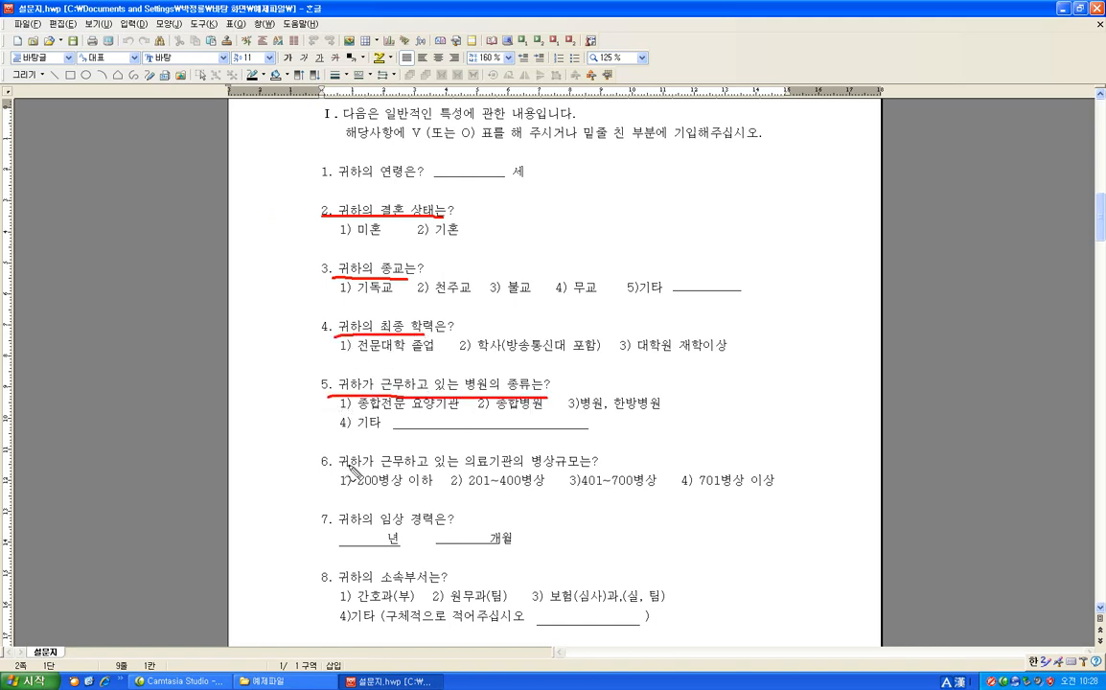
pyautogui.moveTo(324, 467); pyautogui.dragTo(579, 468)
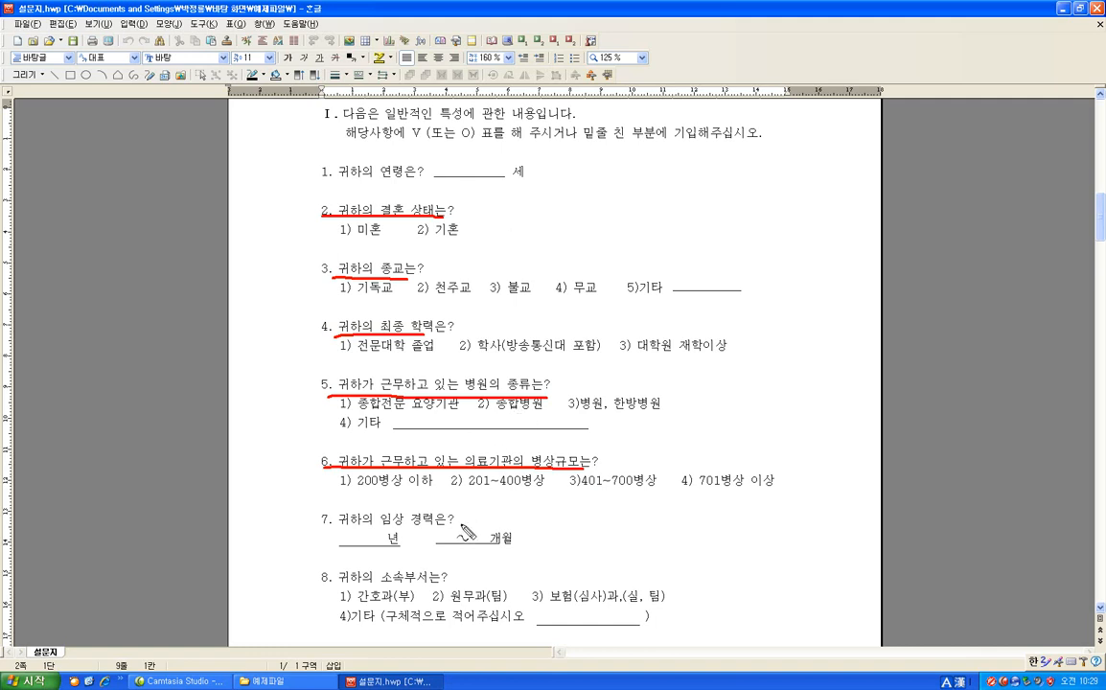
pyautogui.moveTo(322, 581); pyautogui.dragTo(448, 579)
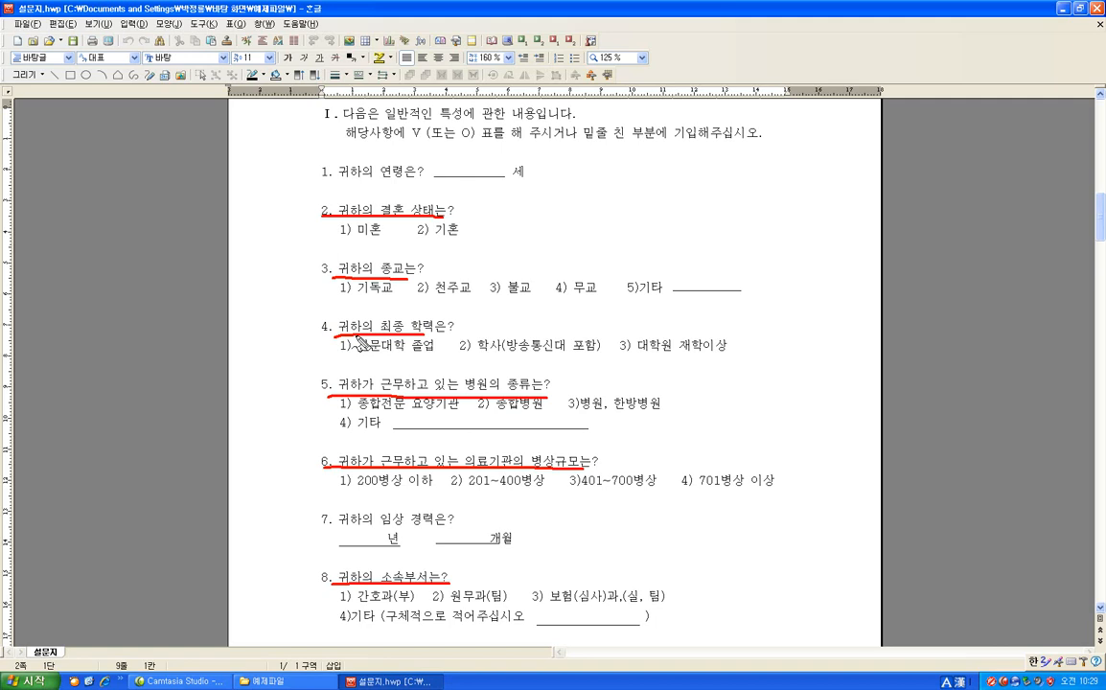
pyautogui.press('Escape')
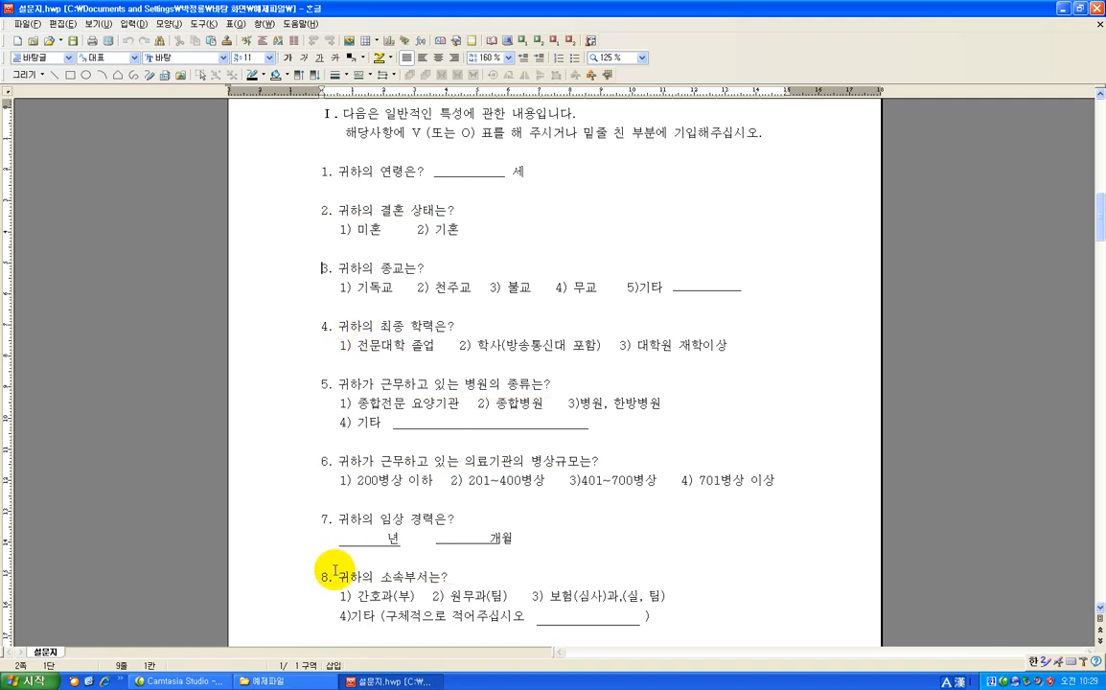
# Step: Switch to the 예제파일 folder, open the SPSS data file 데이타_완료 and maximize its data editor window
pyautogui.click(316, 684)
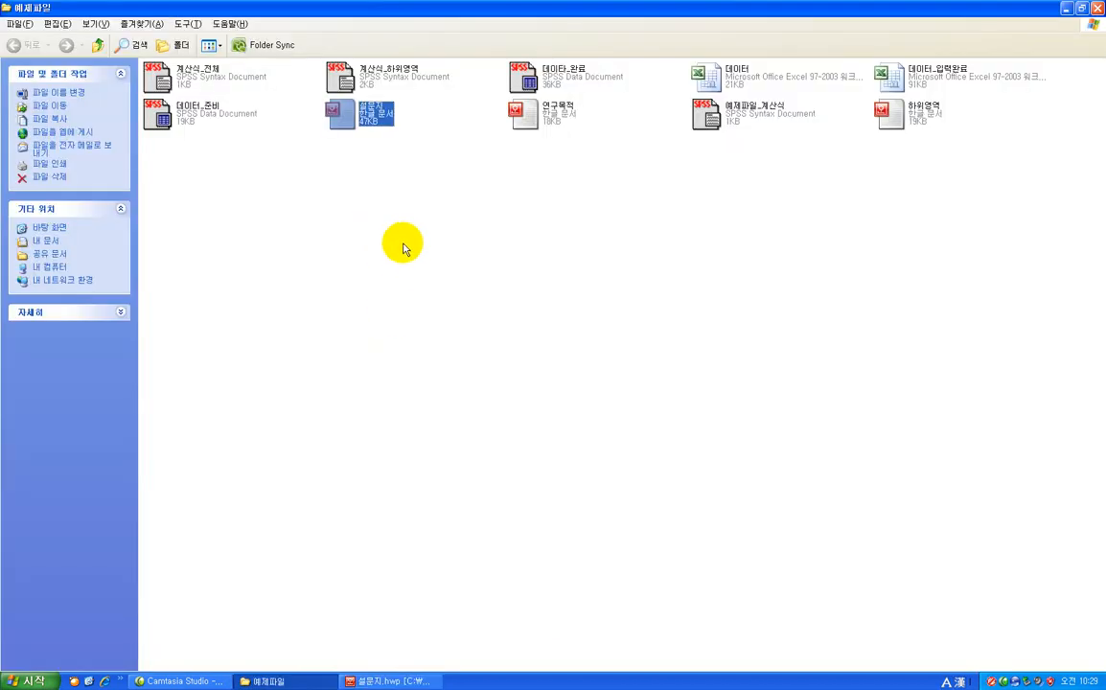
pyautogui.click(520, 91)
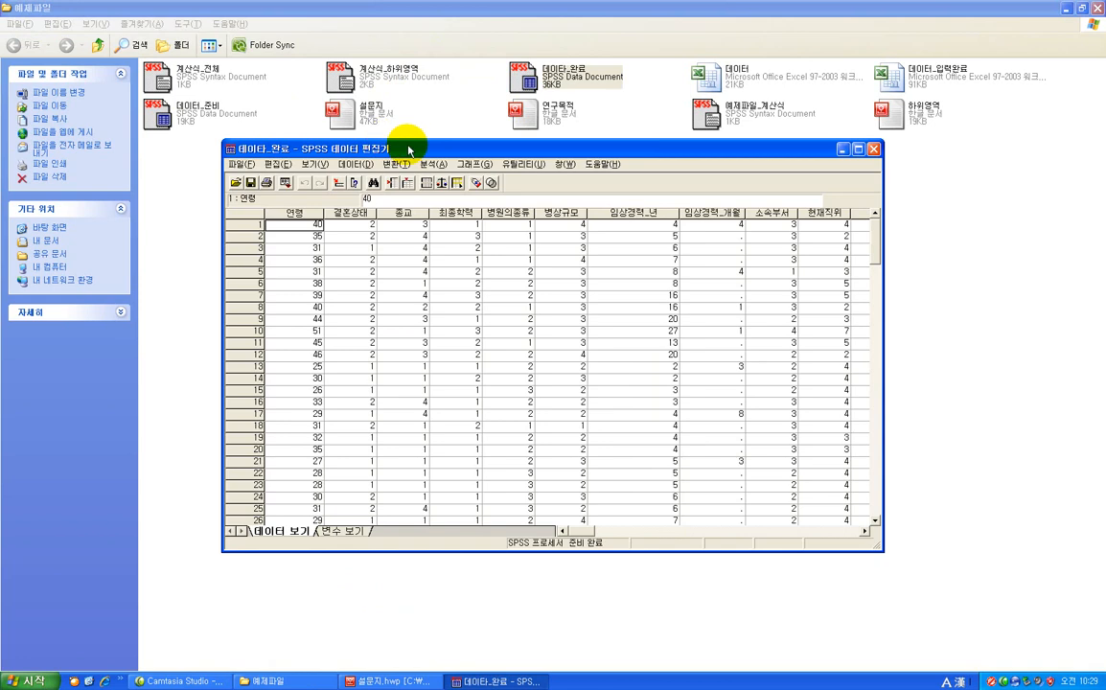
pyautogui.doubleClick(408, 146)
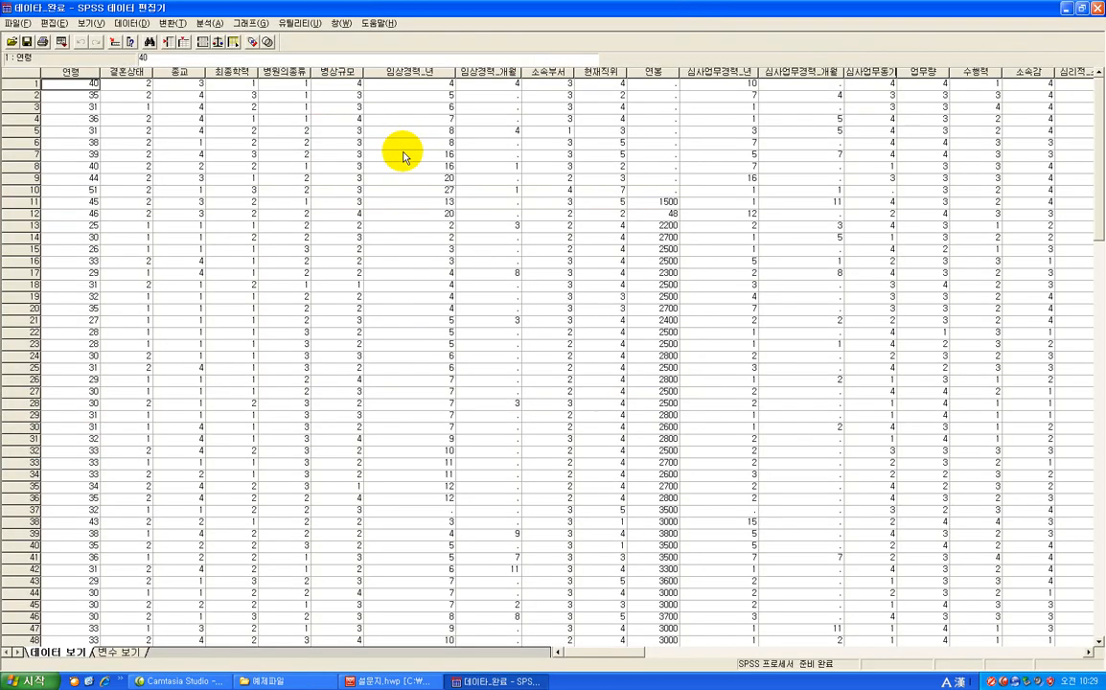
# Step: Open the crosstabs (교차분석) dialog from the descriptive statistics analyses and move it toward the middle of the data sheet
pyautogui.click(215, 27)
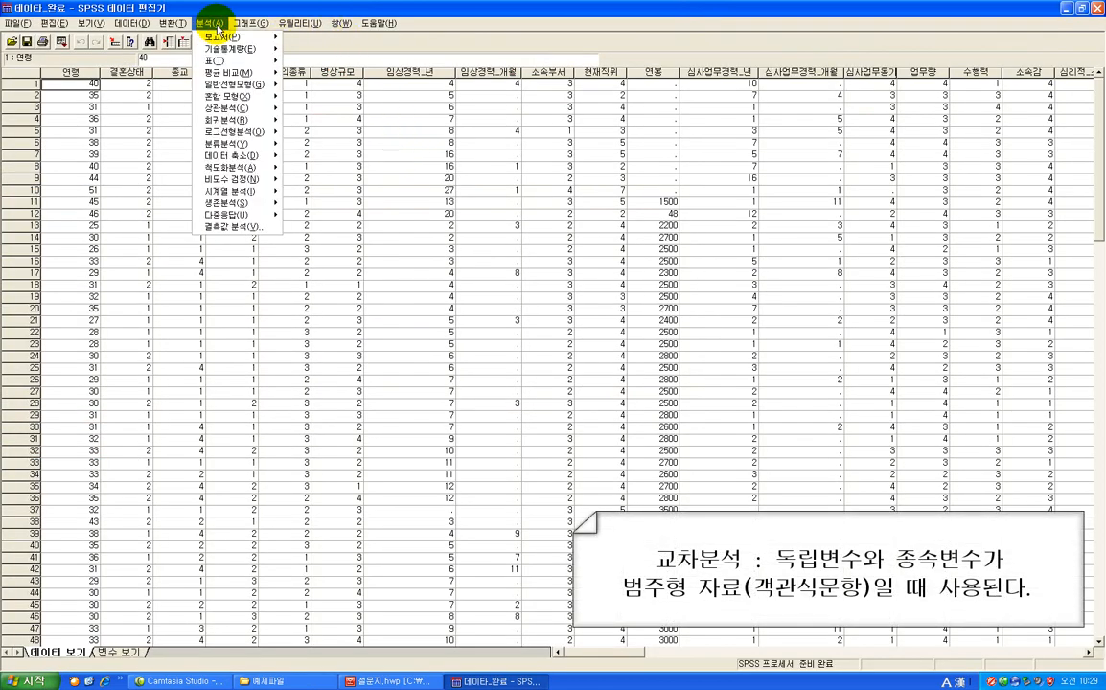
pyautogui.moveTo(219, 51)
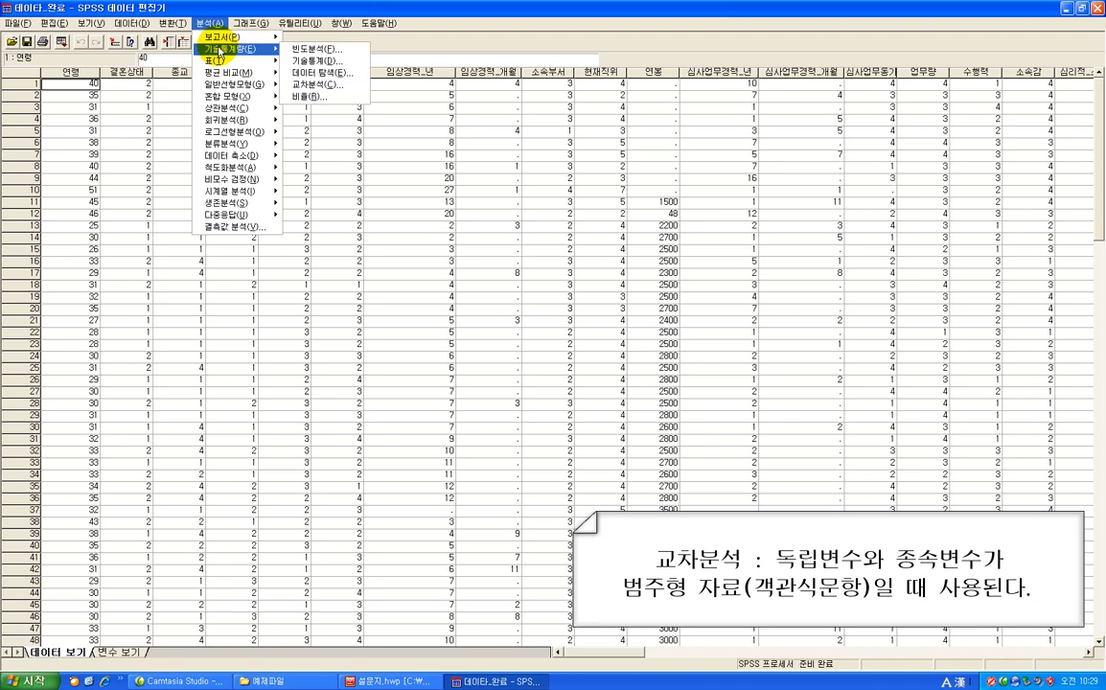
pyautogui.click(357, 87)
pyautogui.moveTo(325, 73); pyautogui.dragTo(562, 154)
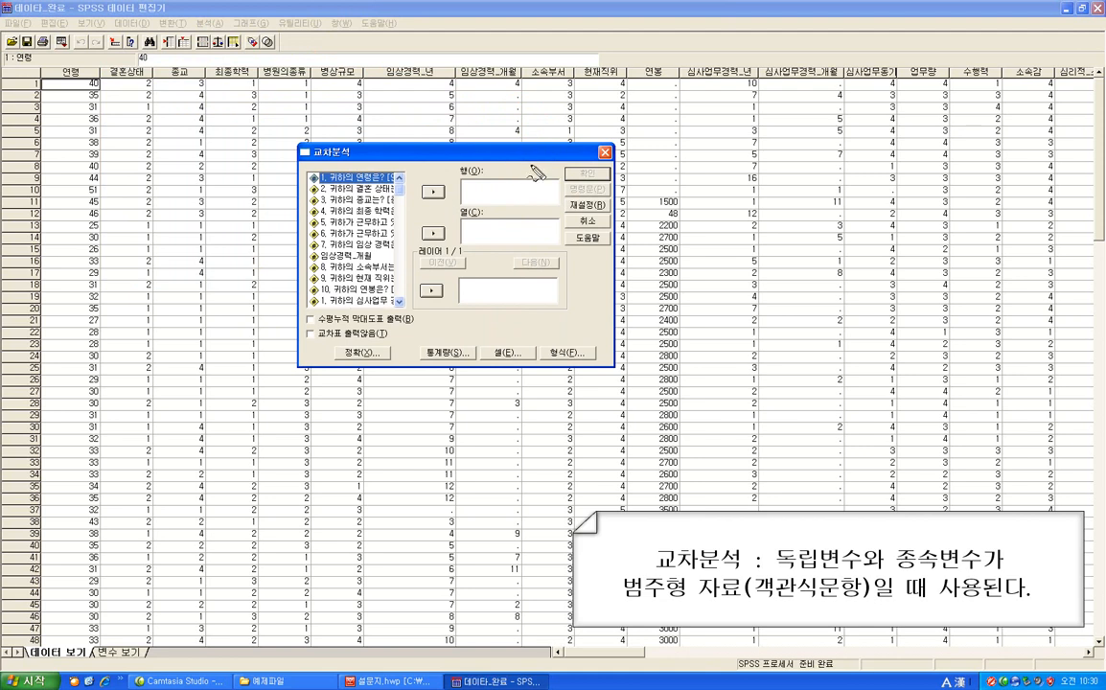
pyautogui.moveTo(461, 177); pyautogui.dragTo(479, 178)
pyautogui.moveTo(463, 219); pyautogui.dragTo(476, 219)
pyautogui.moveTo(481, 167)
pyautogui.mouseDown()
pyautogui.moveTo(461, 166)
pyautogui.moveTo(460, 177)
pyautogui.moveTo(480, 178)
pyautogui.moveTo(484, 220)
pyautogui.moveTo(462, 221)
pyautogui.mouseUp()
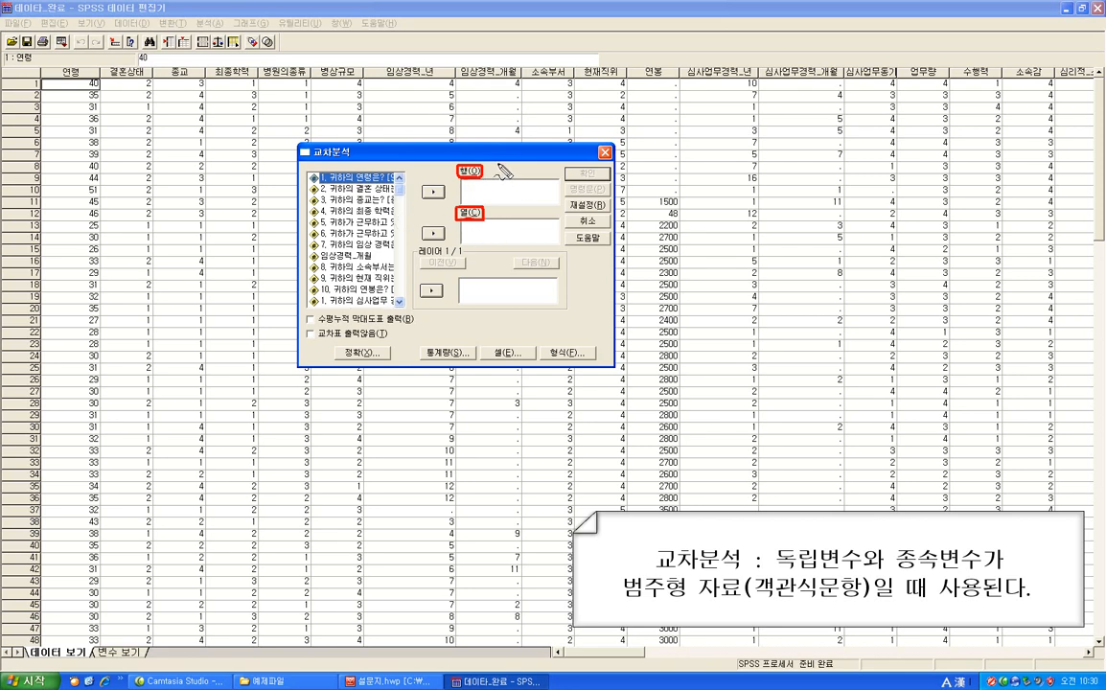
pyautogui.moveTo(496, 166)
pyautogui.mouseDown()
pyautogui.moveTo(515, 170)
pyautogui.moveTo(504, 175)
pyautogui.moveTo(516, 174)
pyautogui.moveTo(506, 208)
pyautogui.moveTo(529, 220)
pyautogui.moveTo(516, 225)
pyautogui.mouseUp()
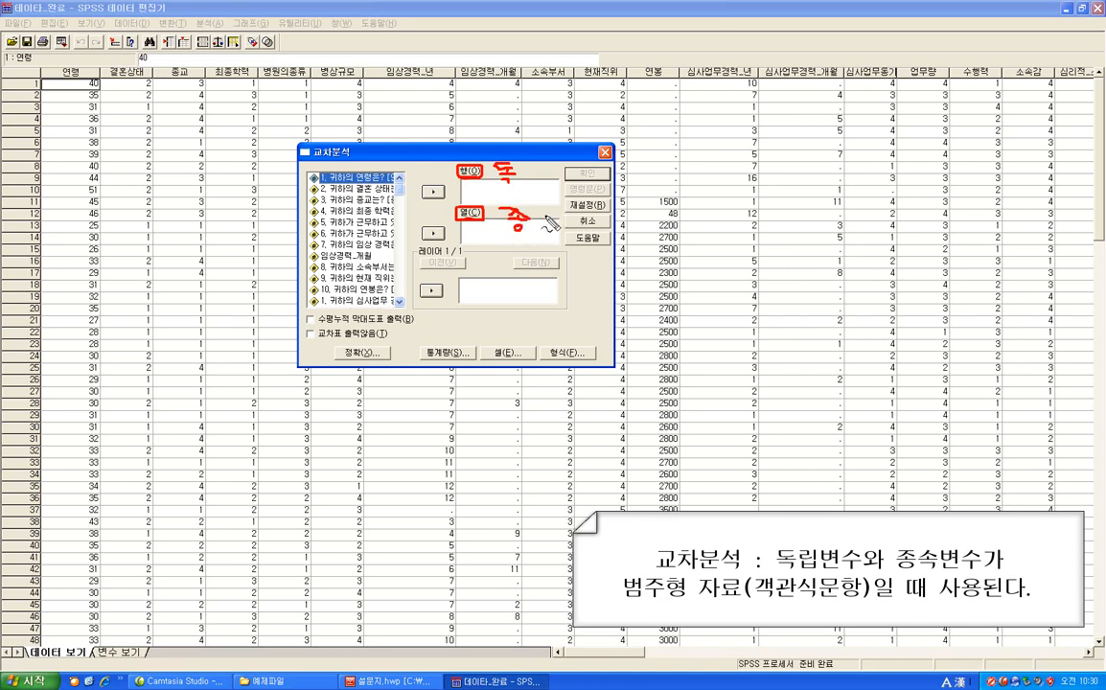
pyautogui.press('Escape')
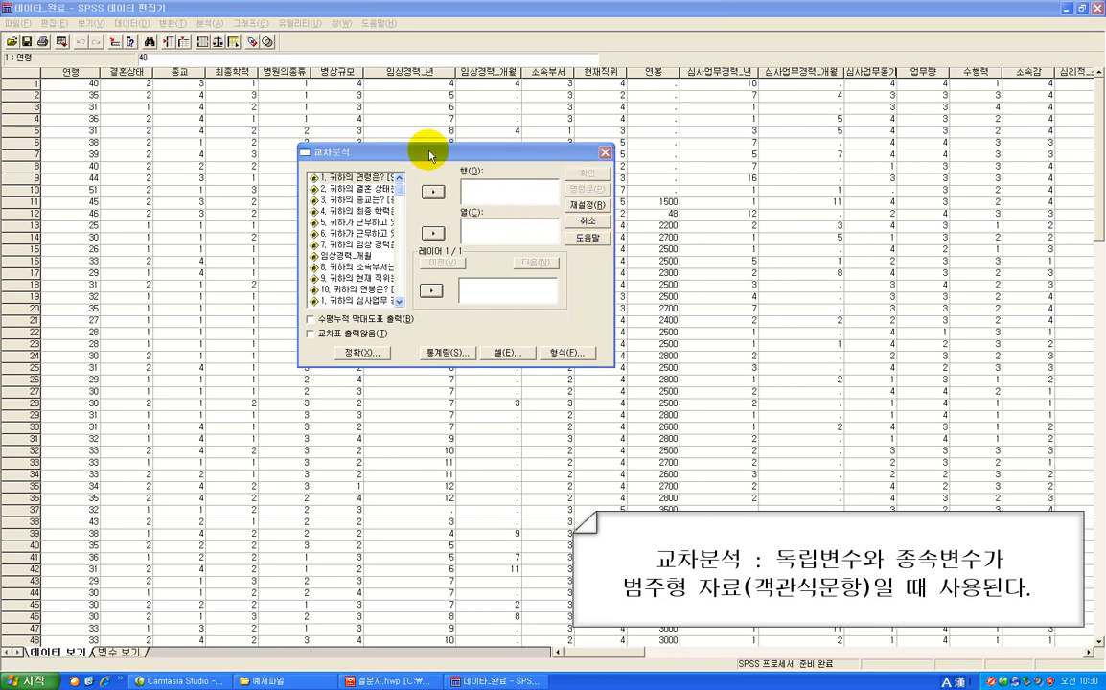
pyautogui.click(429, 153)
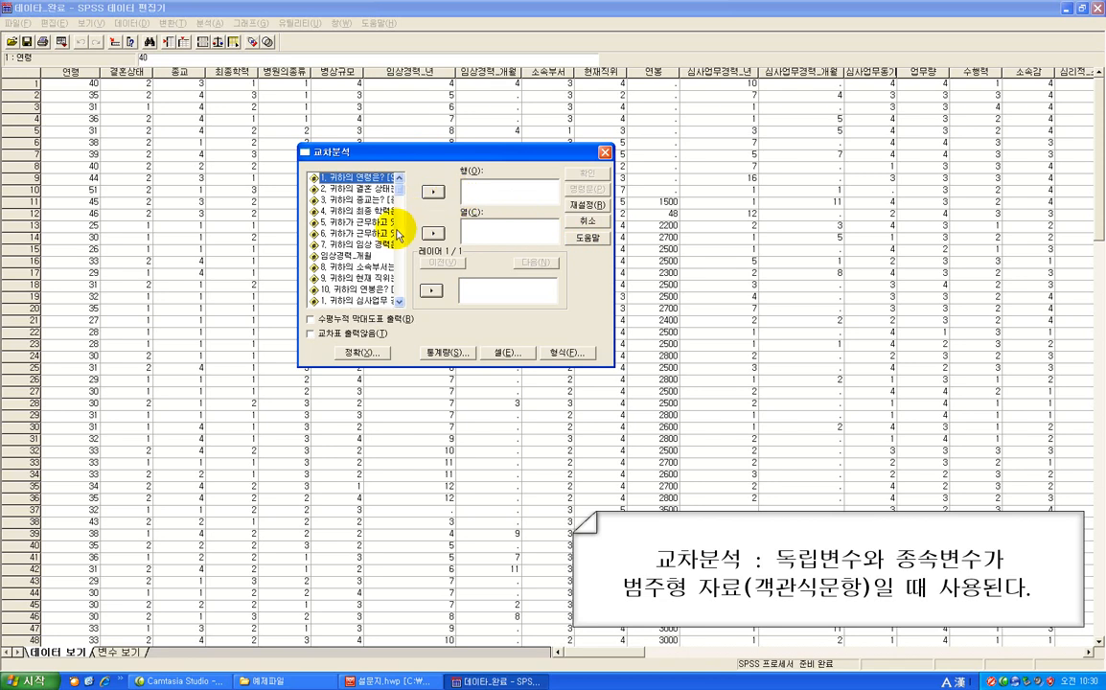
# Step: Assign question 2, marital status (결혼상태), as the row variable and question 4, final education (최종학력), as the column variable
pyautogui.click(383, 188)
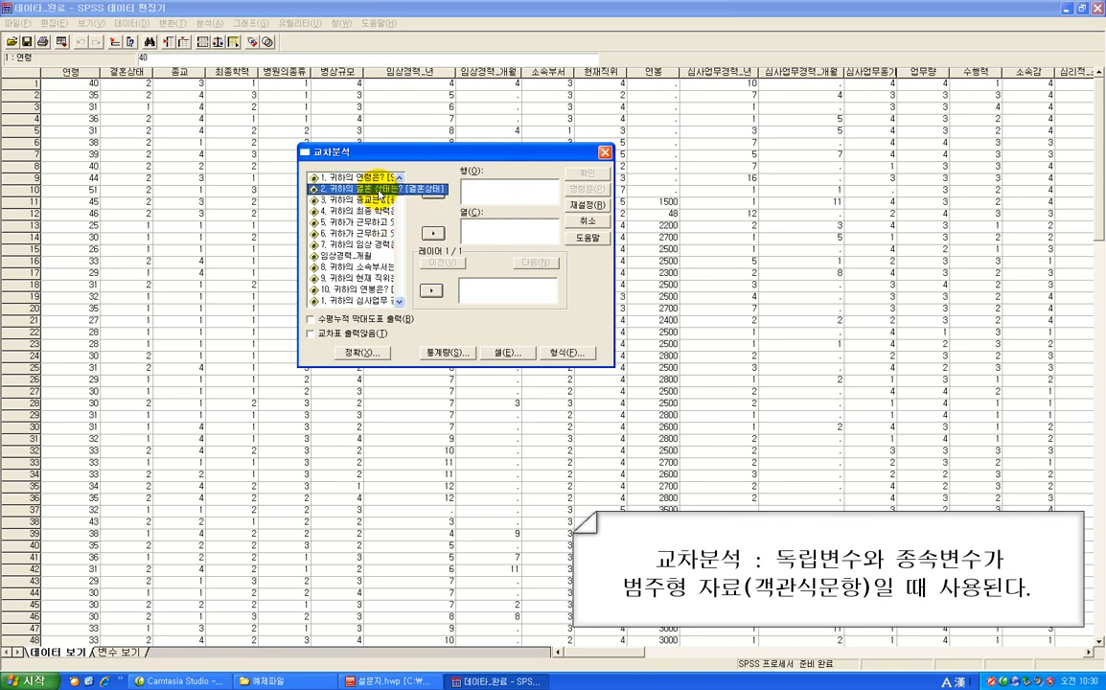
pyautogui.click(431, 191)
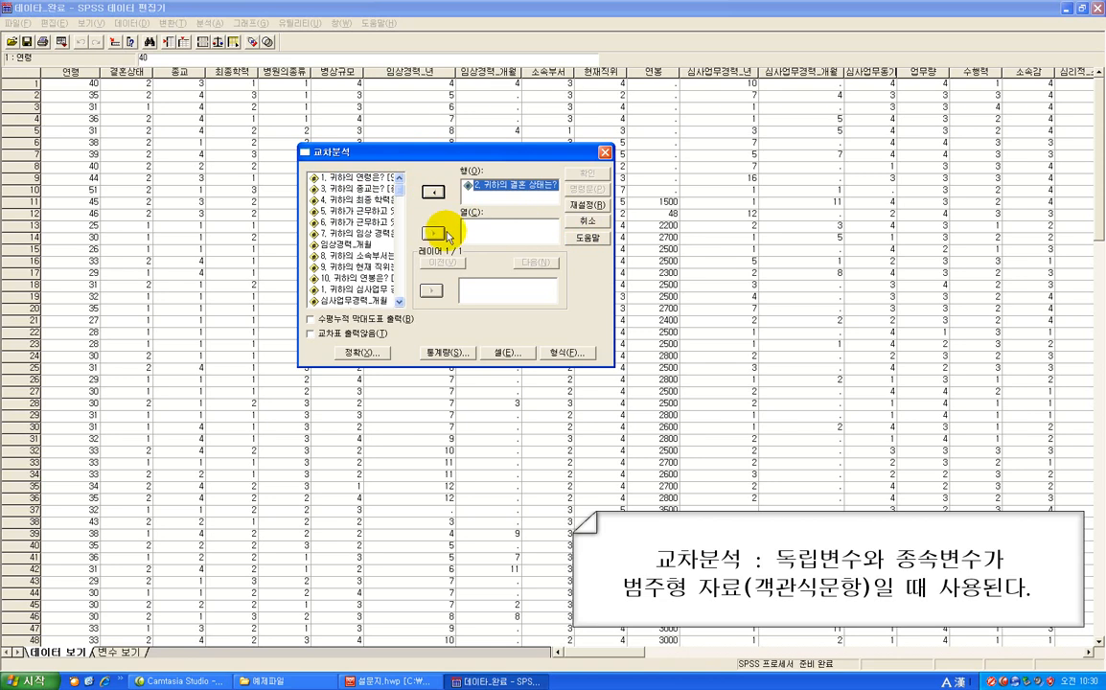
pyautogui.click(393, 199)
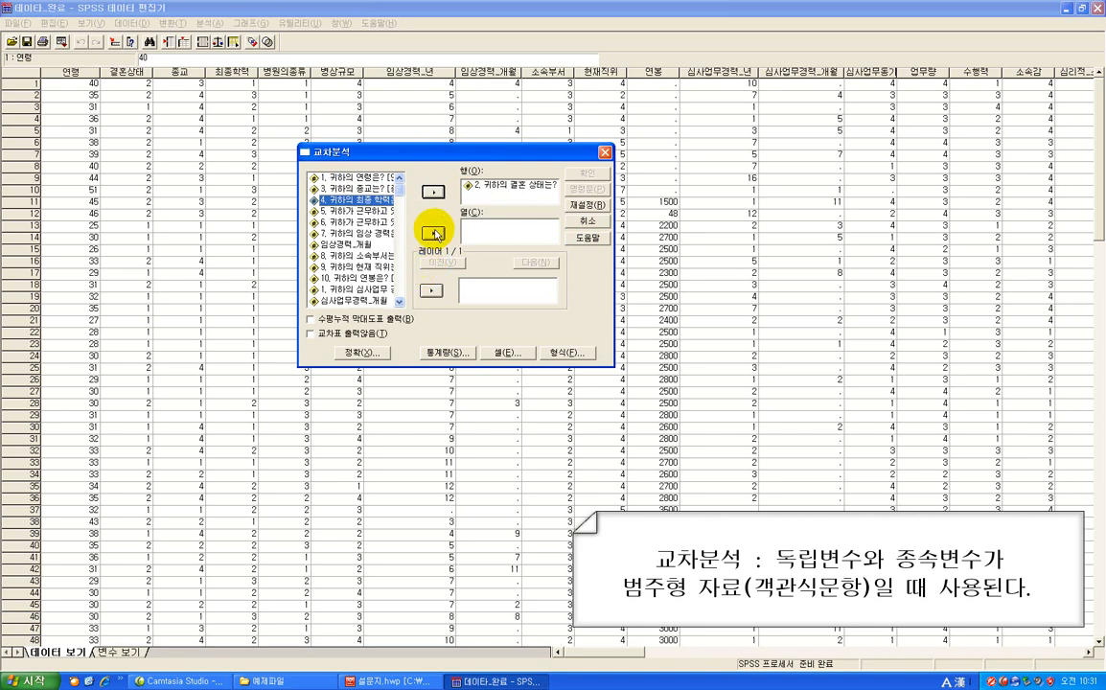
pyautogui.click(433, 234)
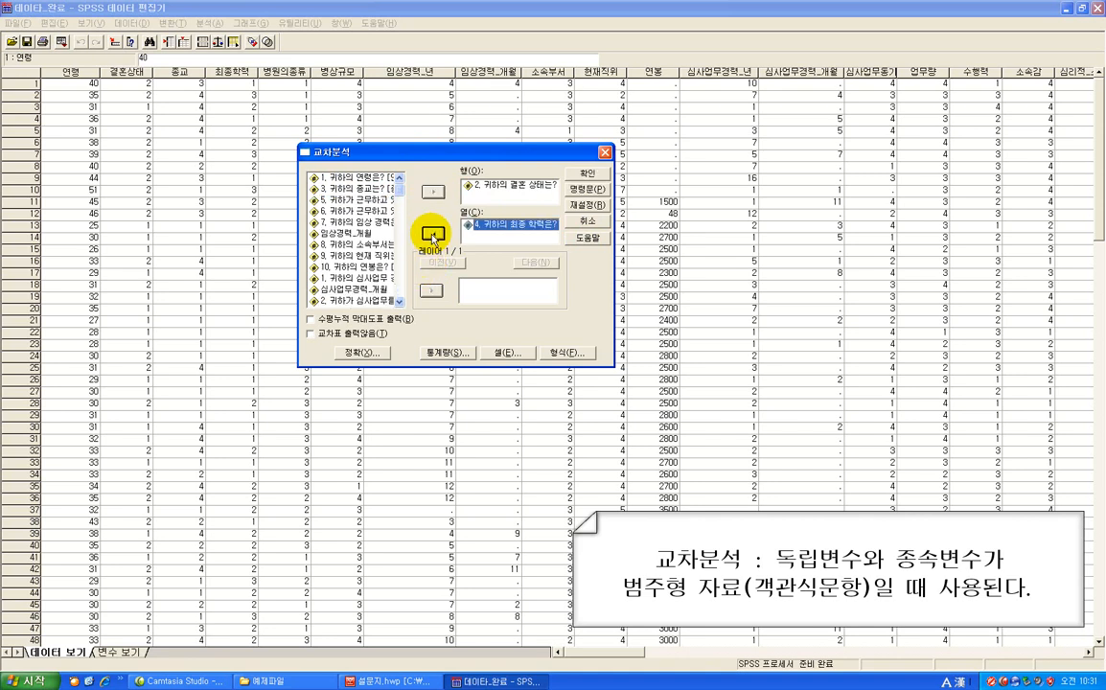
pyautogui.click(488, 241)
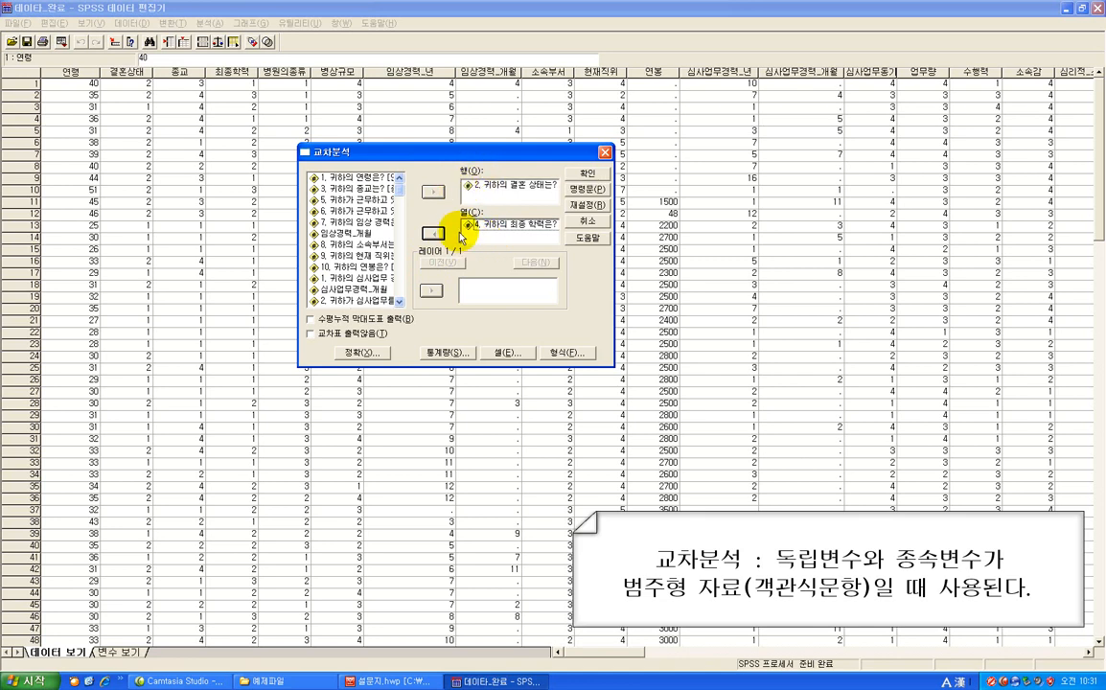
pyautogui.click(482, 226)
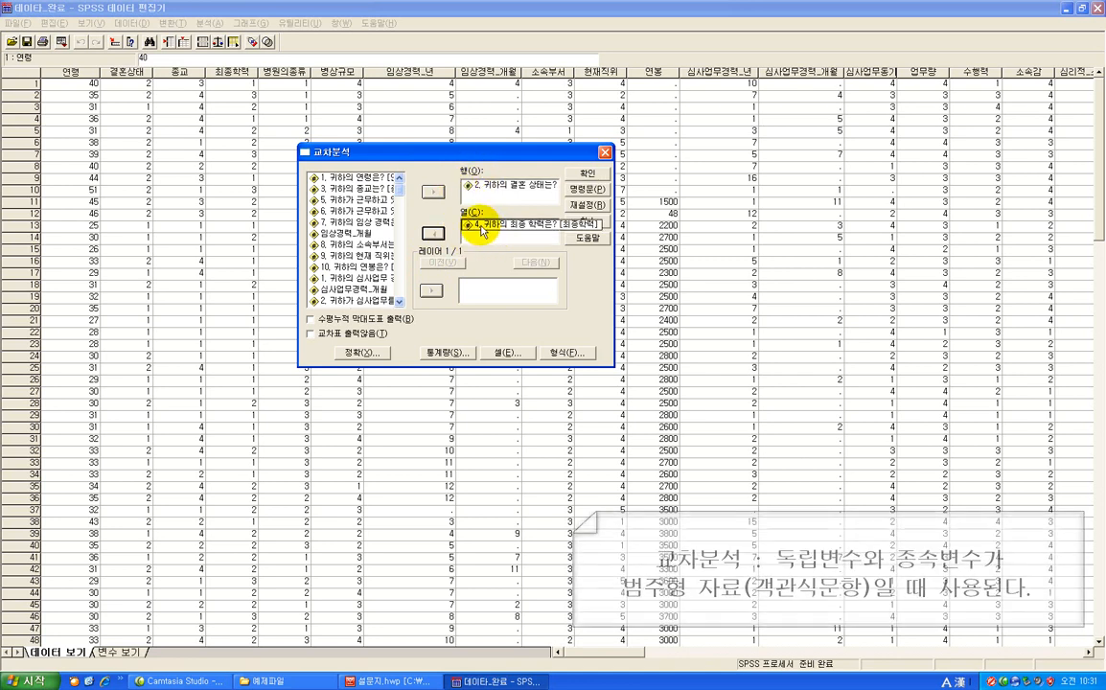
# Step: Include the chi-square test (카이제곱) in the crosstab statistics
pyautogui.click(458, 355)
pyautogui.moveTo(433, 216)
pyautogui.mouseDown()
pyautogui.moveTo(420, 191)
pyautogui.moveTo(448, 220)
pyautogui.mouseUp()
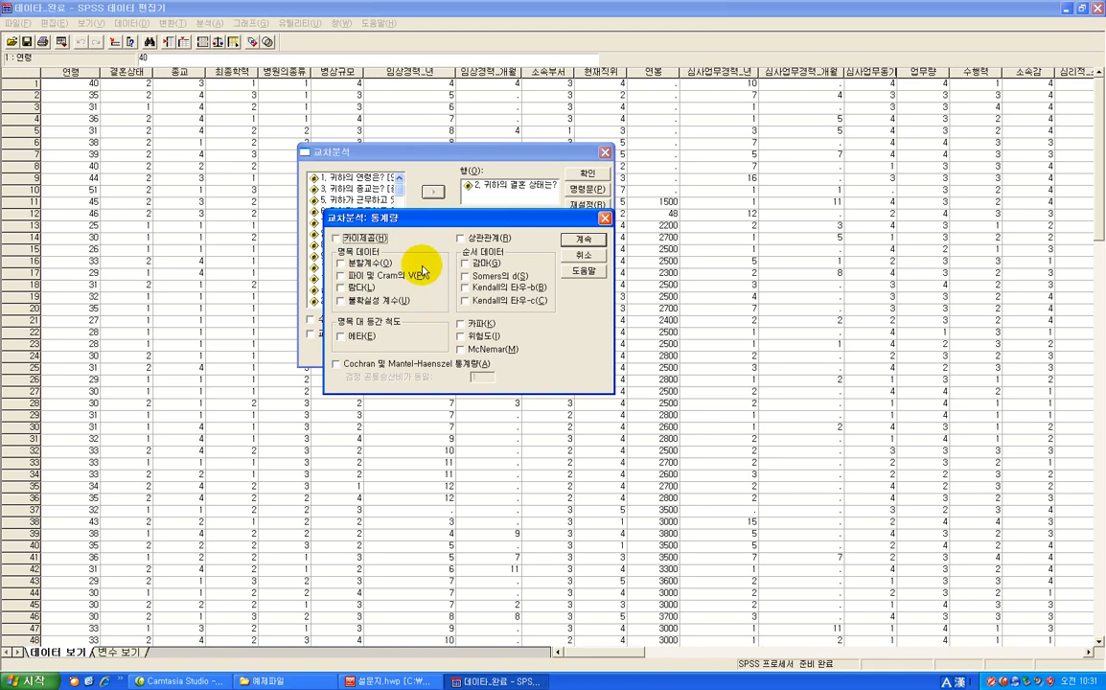
pyautogui.click(336, 237)
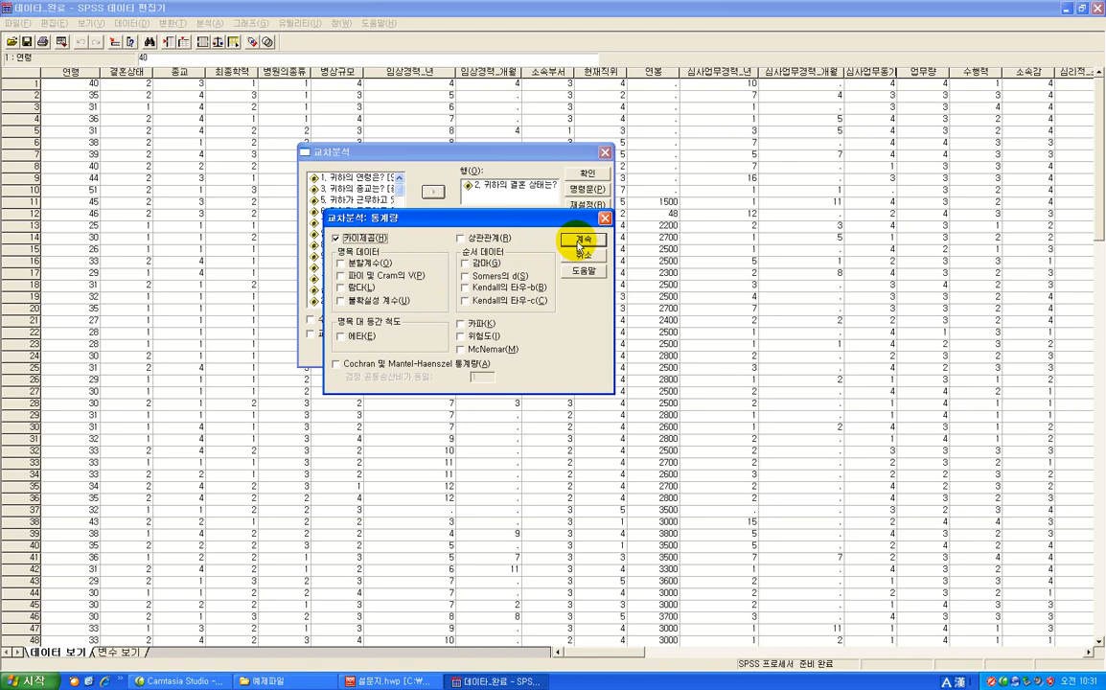
pyautogui.click(579, 241)
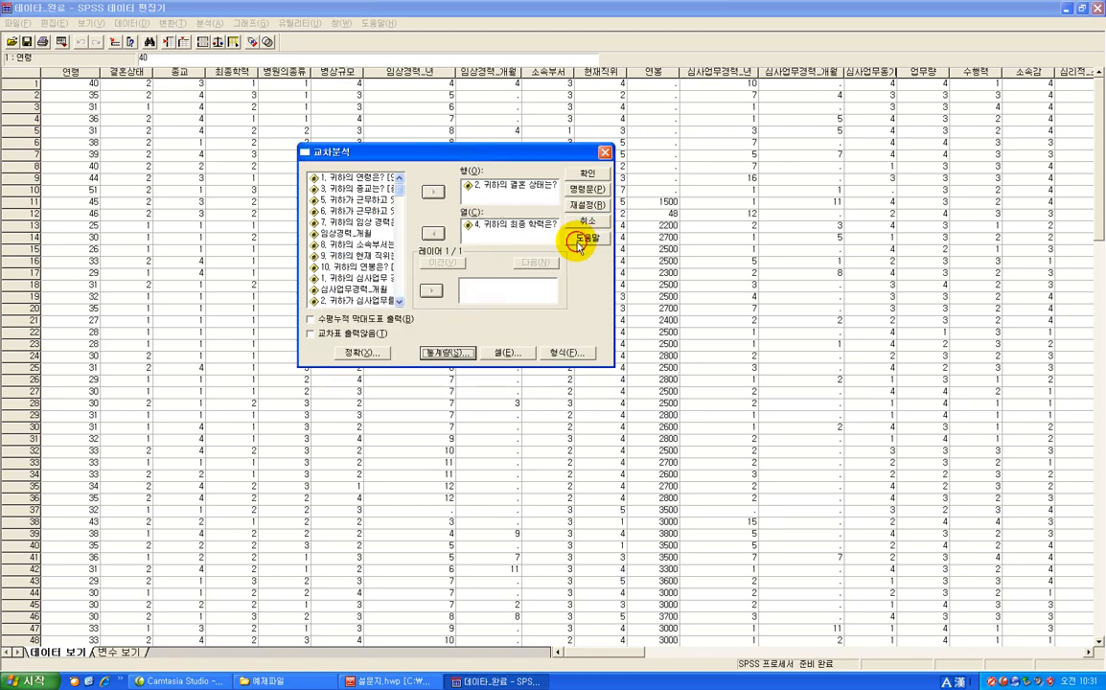
# Step: Open the crosstab's cell display options, move them beside the main dialog and enable row percentages (행)
pyautogui.click(529, 357)
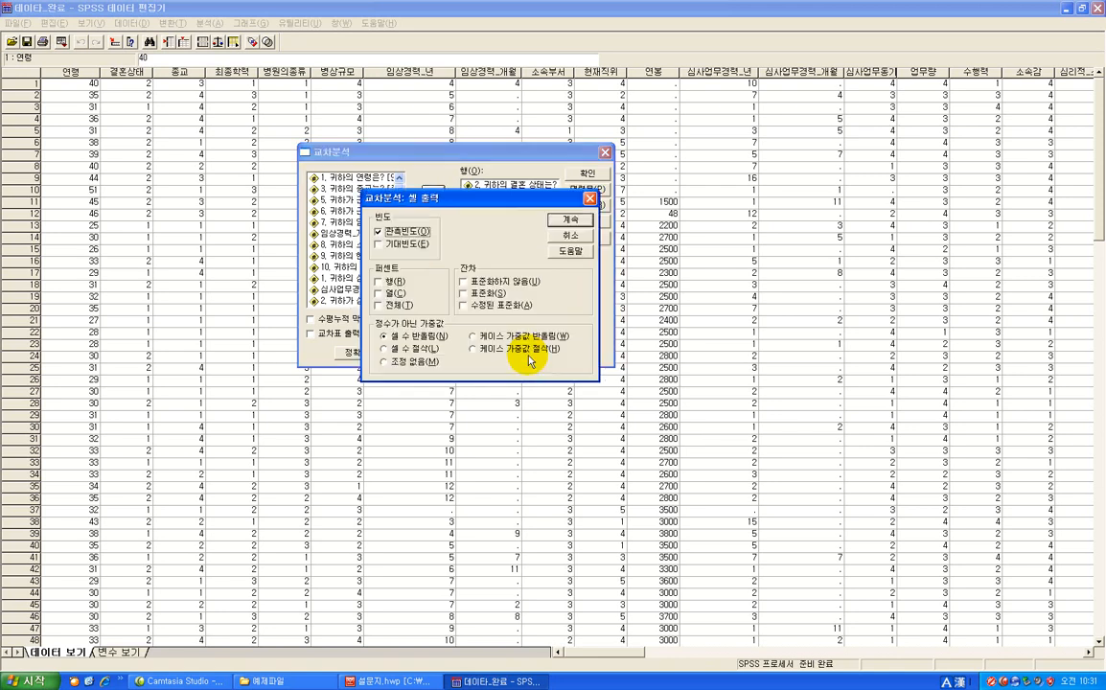
pyautogui.moveTo(489, 198); pyautogui.dragTo(750, 161)
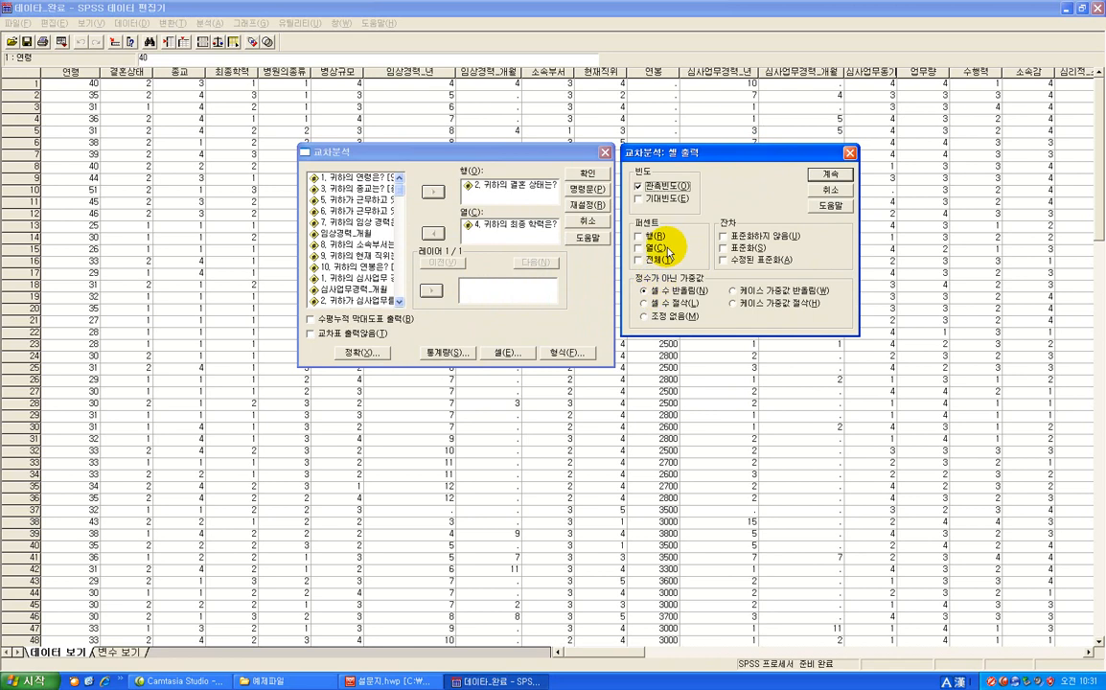
pyautogui.hotkey('ctrl', 'shift', 'd')
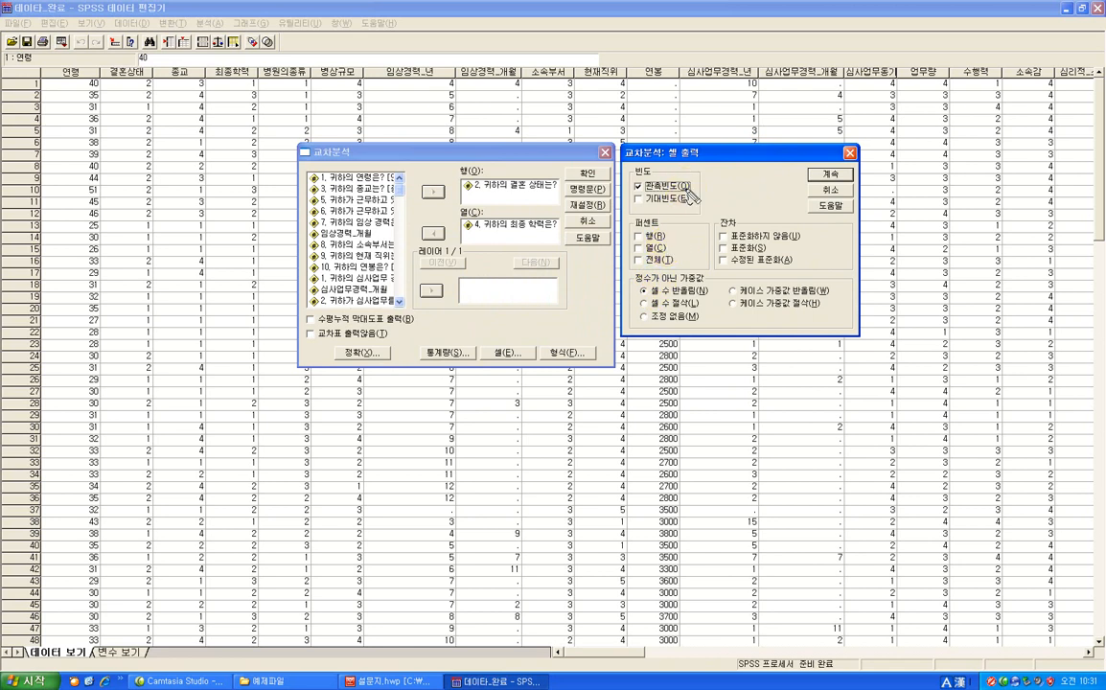
pyautogui.moveTo(630, 214)
pyautogui.mouseDown()
pyautogui.moveTo(706, 216)
pyautogui.moveTo(705, 273)
pyautogui.moveTo(628, 272)
pyautogui.moveTo(630, 217)
pyautogui.mouseUp()
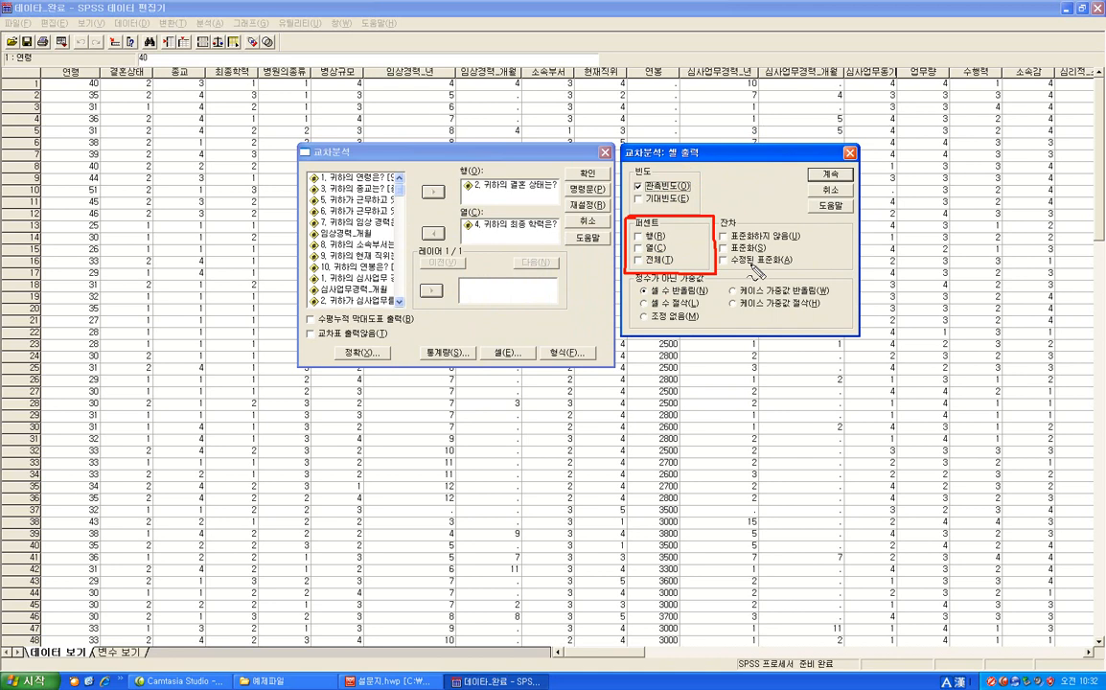
pyautogui.press('Escape')
pyautogui.click(638, 236)
pyautogui.hotkey('ctrl', 'shift', 'd')
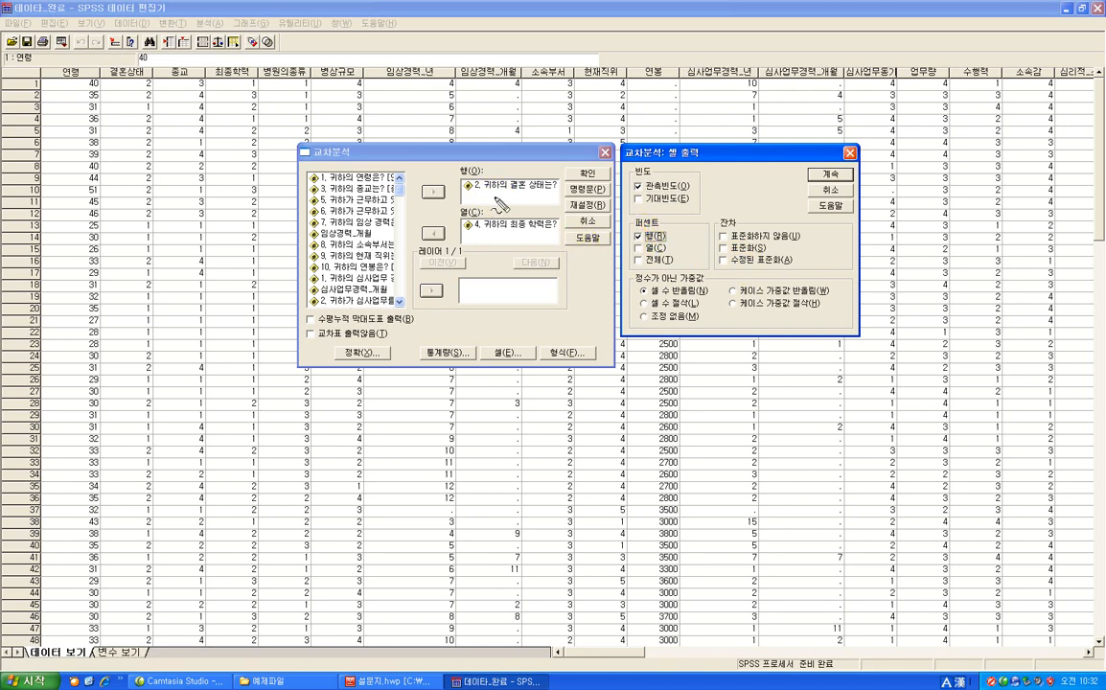
pyautogui.moveTo(459, 175); pyautogui.dragTo(492, 174)
pyautogui.moveTo(460, 216); pyautogui.dragTo(483, 217)
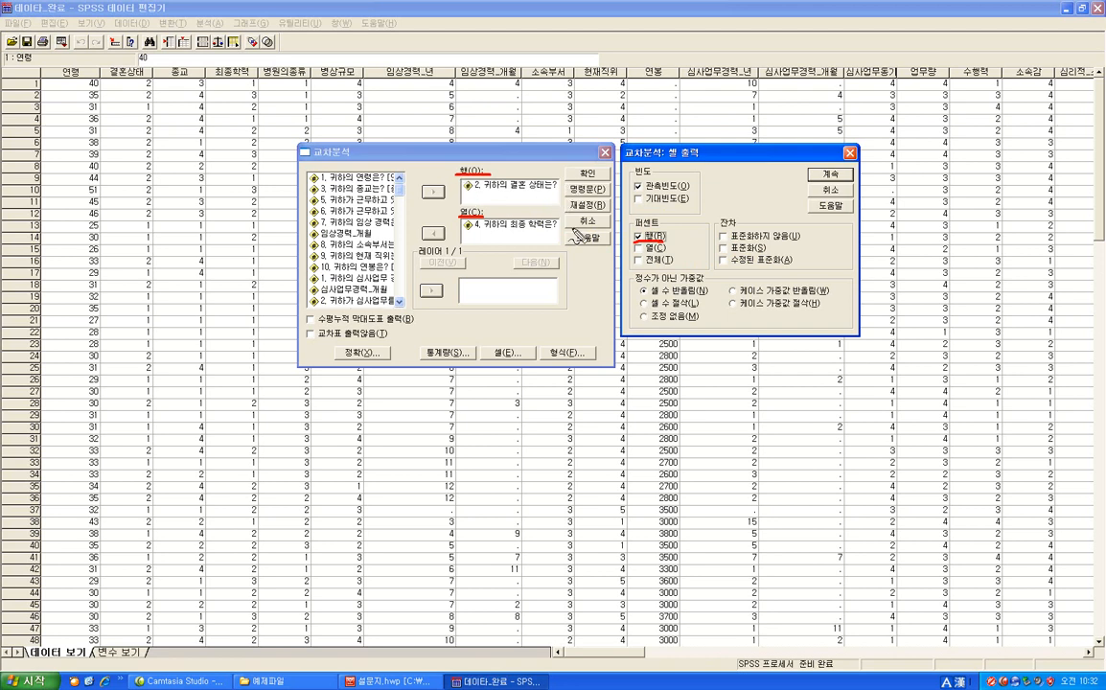
pyautogui.moveTo(635, 251); pyautogui.dragTo(671, 252)
pyautogui.press('Escape')
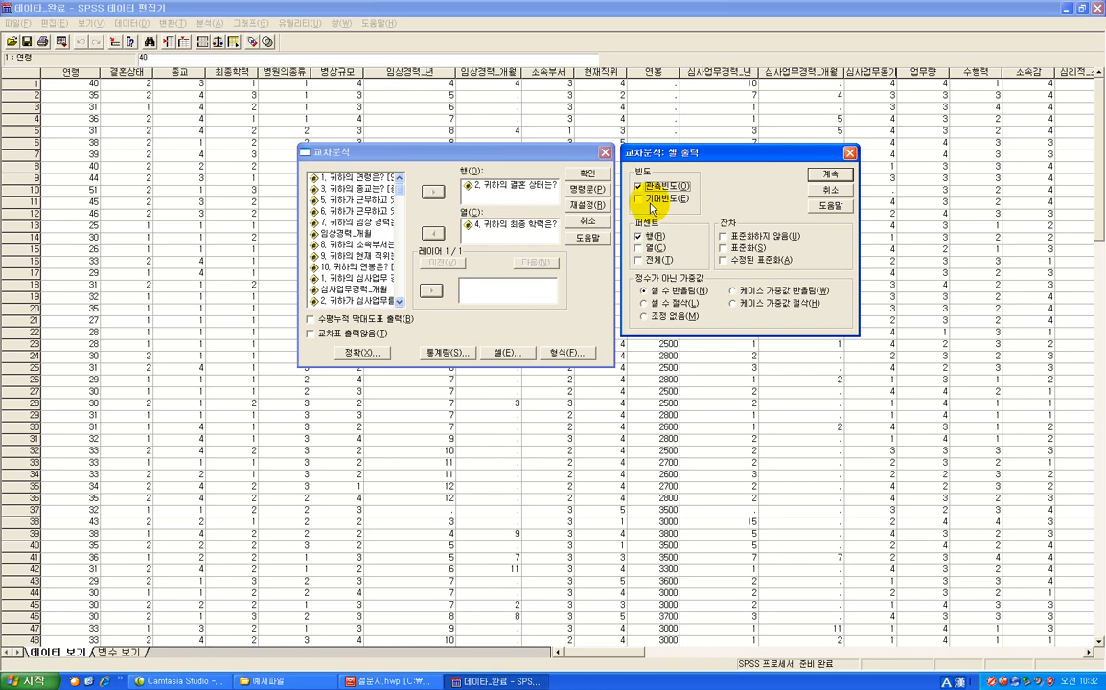
# Step: Accept the cell display options, run the crosstab of marital status by final education and maximize the output viewer
pyautogui.click(831, 176)
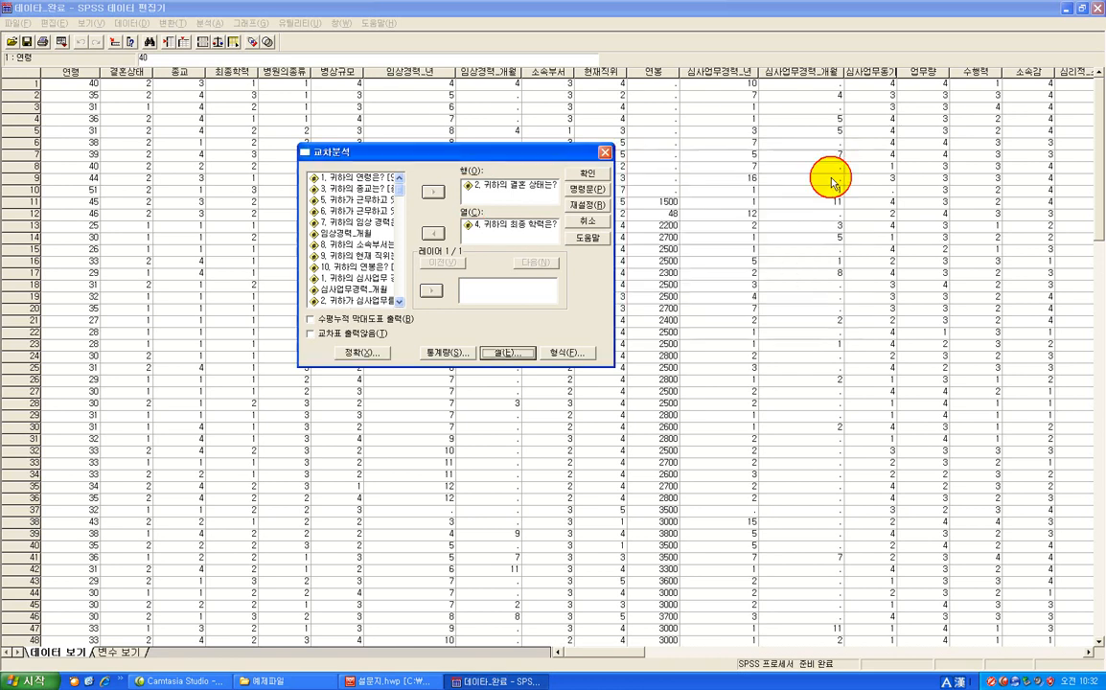
pyautogui.click(604, 179)
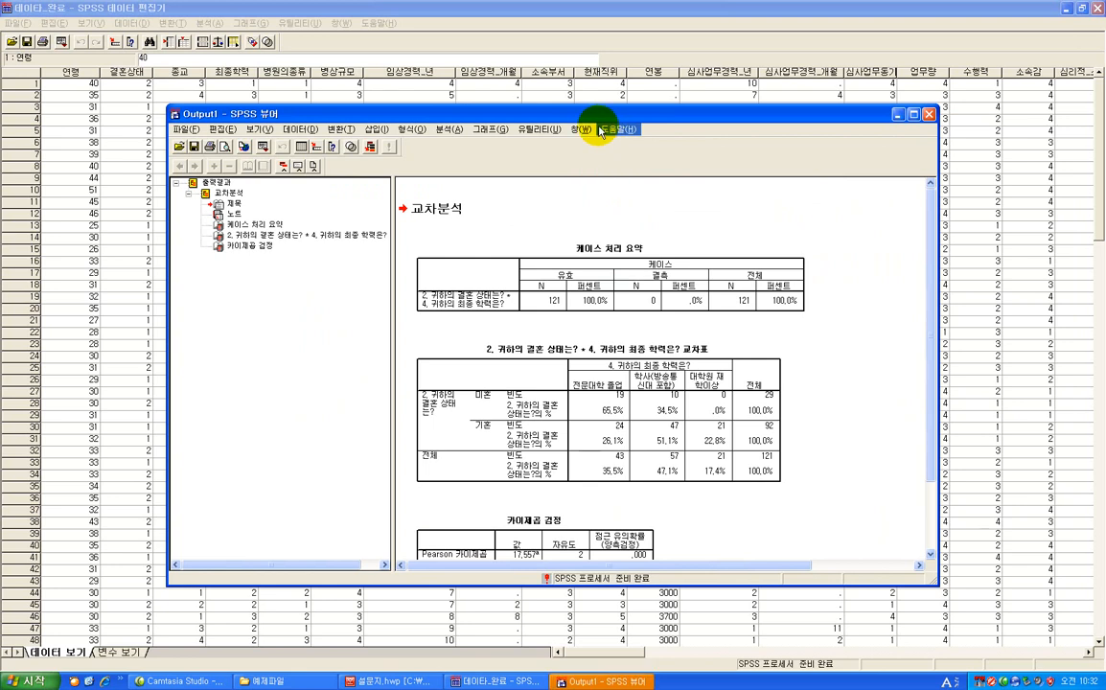
pyautogui.doubleClick(546, 113)
pyautogui.click(721, 179)
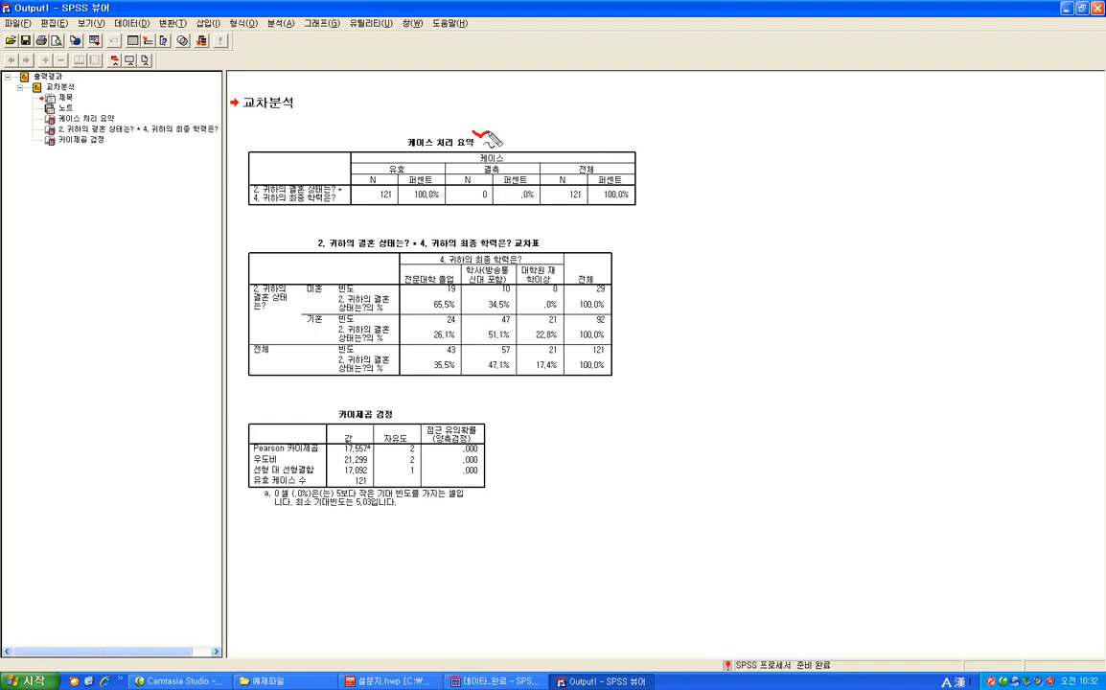
# Step: Examine the case processing summary and the frequencies in the crosstab of marital status (결혼 상태) by final education (최종 학력)
pyautogui.moveTo(535, 238); pyautogui.dragTo(548, 236)
pyautogui.moveTo(391, 407); pyautogui.dragTo(403, 404)
pyautogui.moveTo(393, 189)
pyautogui.mouseDown()
pyautogui.moveTo(371, 198)
pyautogui.moveTo(396, 191)
pyautogui.mouseUp()
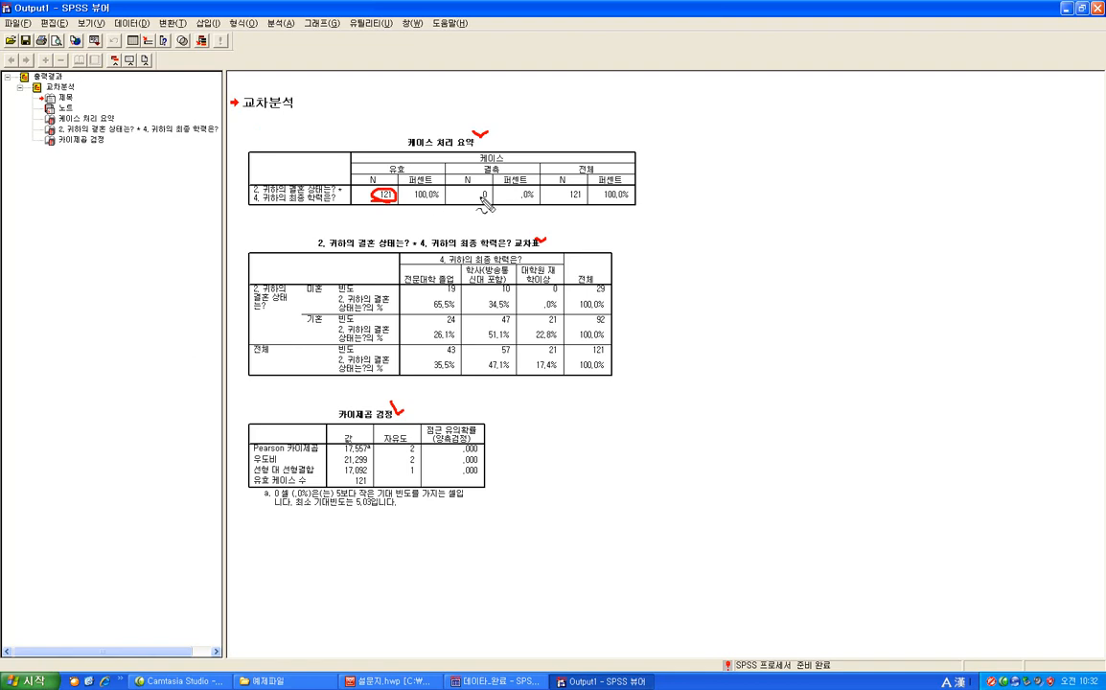
pyautogui.moveTo(473, 190); pyautogui.dragTo(486, 188)
pyautogui.moveTo(634, 154)
pyautogui.mouseDown()
pyautogui.moveTo(646, 140)
pyautogui.moveTo(657, 165)
pyautogui.mouseUp()
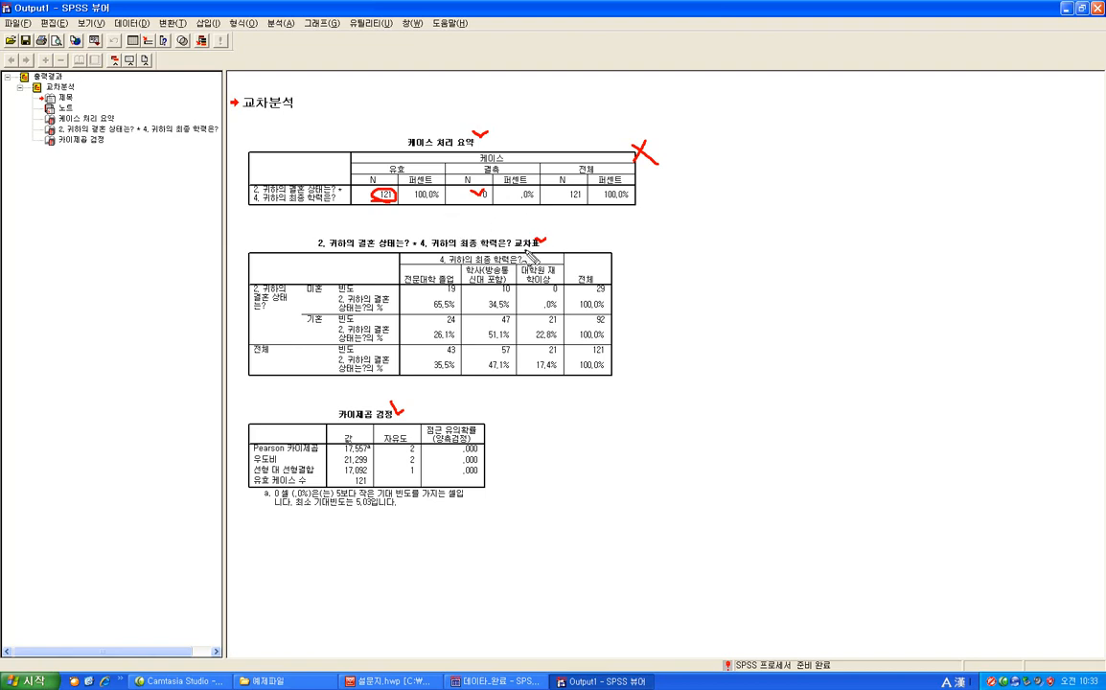
pyautogui.moveTo(515, 247); pyautogui.dragTo(537, 244)
pyautogui.moveTo(256, 310)
pyautogui.mouseDown()
pyautogui.moveTo(266, 309)
pyautogui.moveTo(255, 281)
pyautogui.moveTo(239, 298)
pyautogui.moveTo(259, 317)
pyautogui.moveTo(284, 293)
pyautogui.moveTo(316, 293)
pyautogui.moveTo(320, 324)
pyautogui.mouseUp()
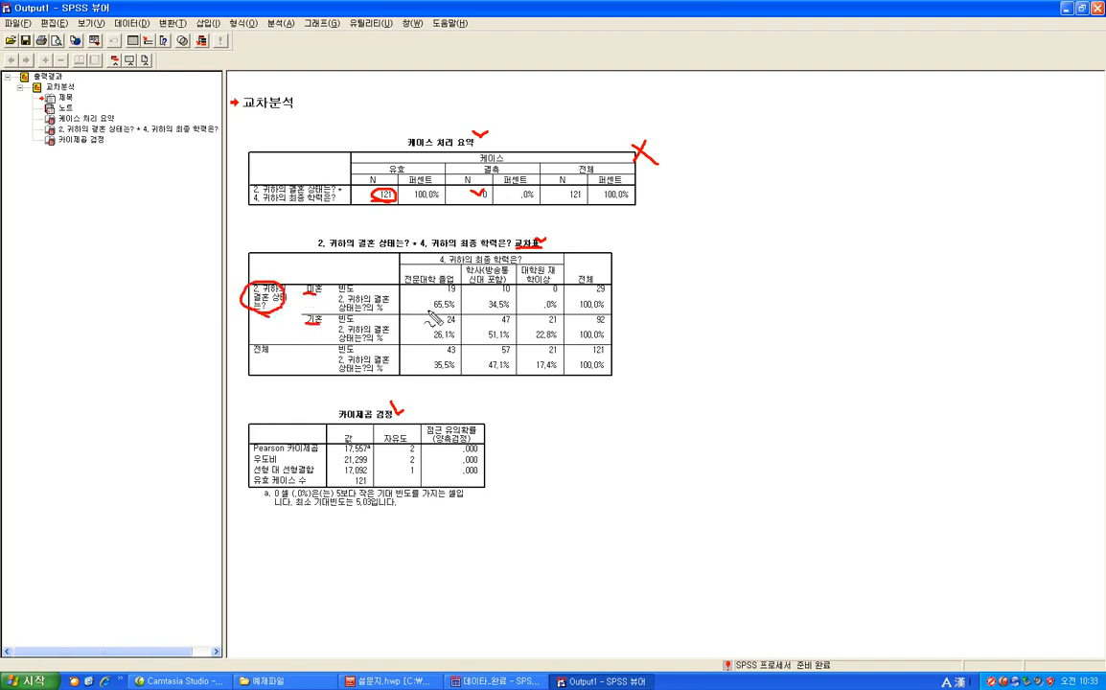
pyautogui.moveTo(455, 265)
pyautogui.mouseDown()
pyautogui.moveTo(527, 265)
pyautogui.moveTo(518, 255)
pyautogui.moveTo(440, 266)
pyautogui.mouseUp()
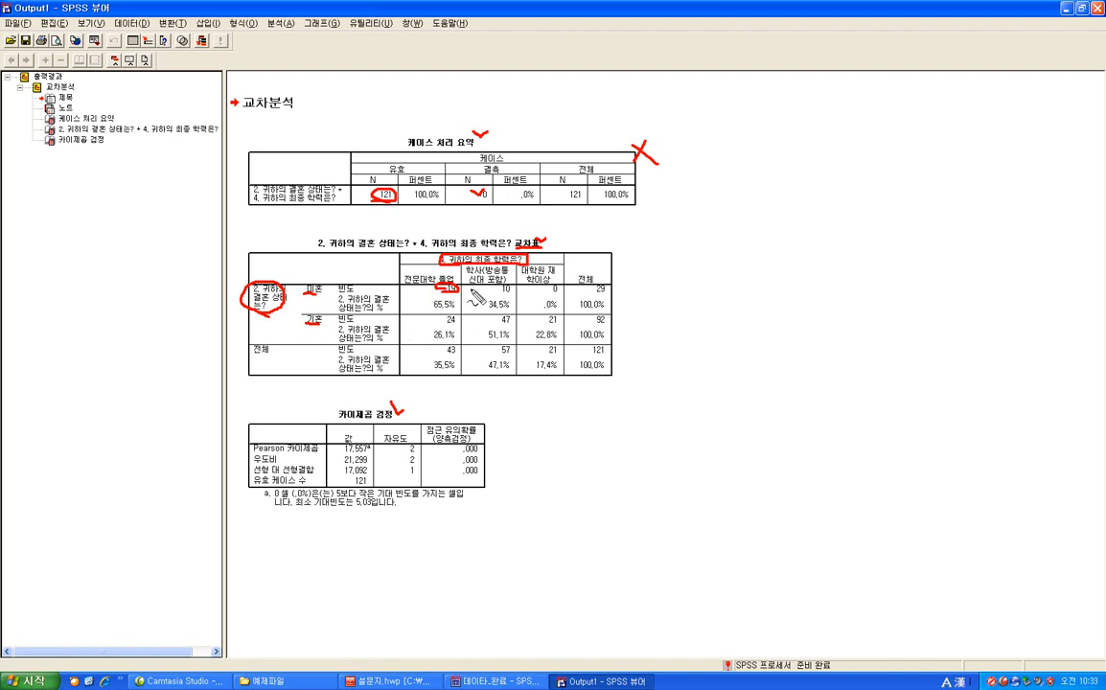
pyautogui.moveTo(495, 328)
pyautogui.mouseDown()
pyautogui.moveTo(506, 314)
pyautogui.moveTo(516, 324)
pyautogui.moveTo(494, 323)
pyautogui.mouseUp()
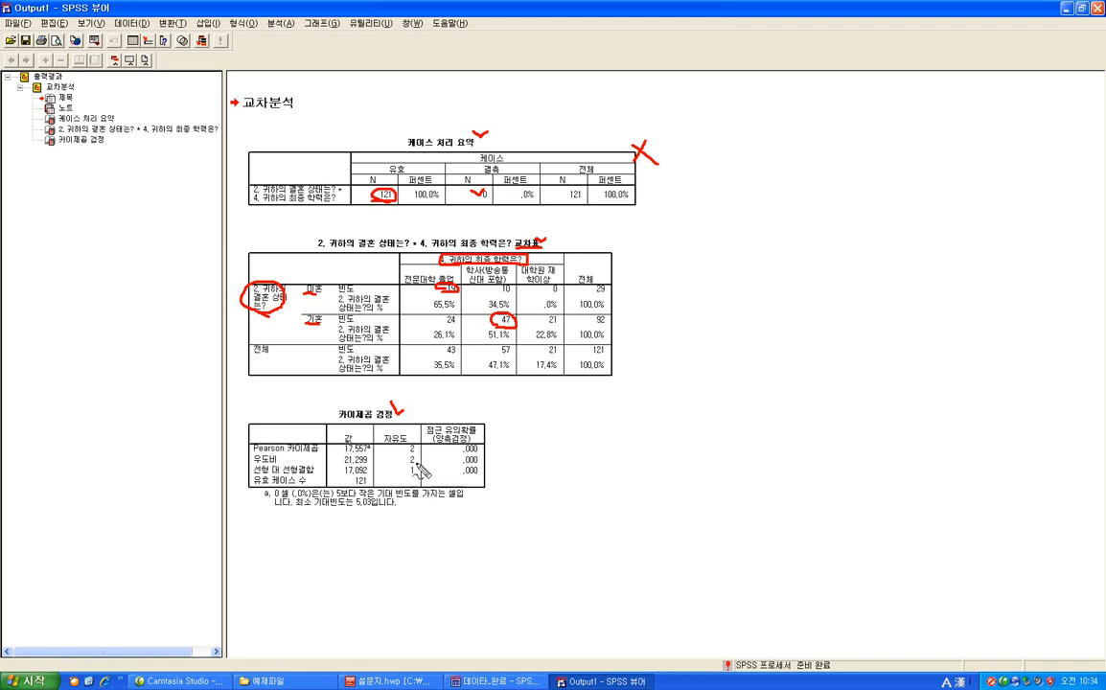
# Step: Examine the Pearson chi-square significance against the 0.05 level, along with the crosstab's row percentages for unmarried and married respondents
pyautogui.moveTo(401, 415); pyautogui.dragTo(409, 401)
pyautogui.moveTo(251, 456)
pyautogui.mouseDown()
pyautogui.moveTo(321, 450)
pyautogui.moveTo(323, 441)
pyautogui.moveTo(251, 453)
pyautogui.mouseUp()
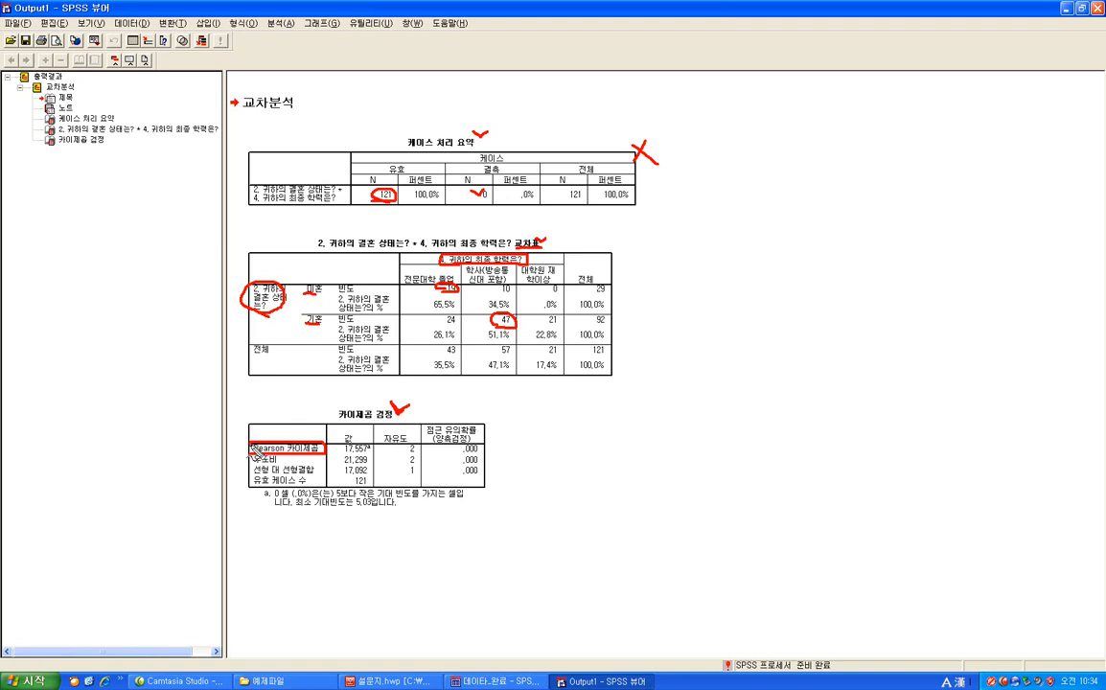
pyautogui.moveTo(484, 446)
pyautogui.mouseDown()
pyautogui.moveTo(520, 444)
pyautogui.moveTo(508, 451)
pyautogui.mouseUp()
pyautogui.moveTo(436, 418)
pyautogui.mouseDown()
pyautogui.moveTo(445, 432)
pyautogui.moveTo(466, 419)
pyautogui.moveTo(477, 427)
pyautogui.moveTo(456, 444)
pyautogui.moveTo(429, 422)
pyautogui.mouseUp()
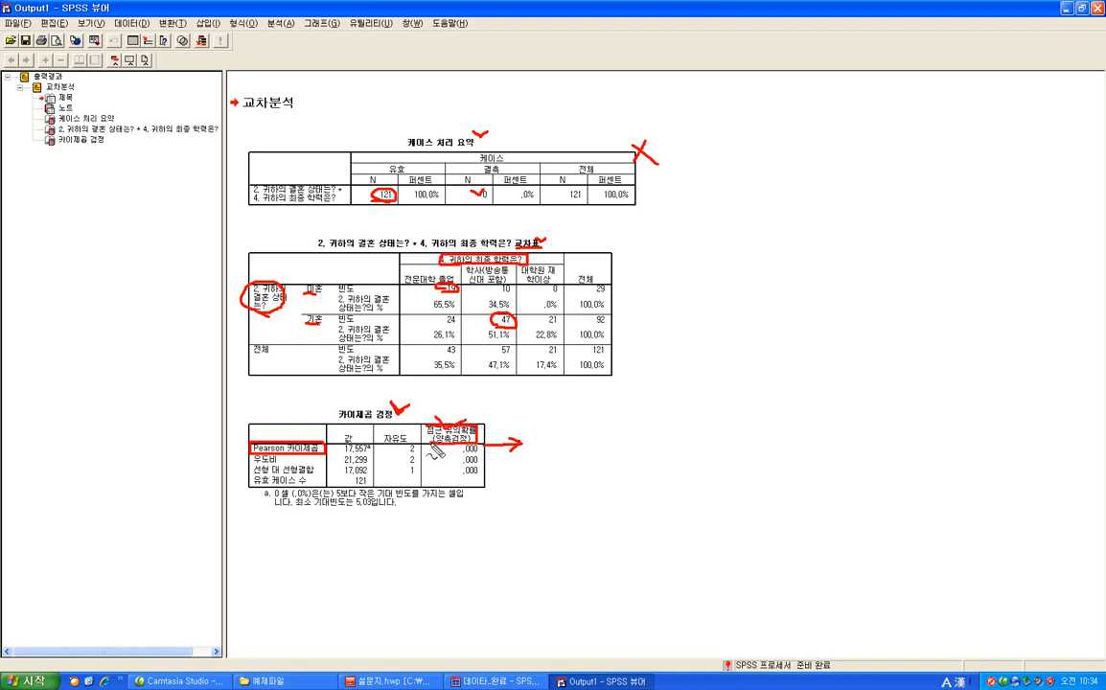
pyautogui.moveTo(575, 443)
pyautogui.mouseDown()
pyautogui.moveTo(580, 452)
pyautogui.moveTo(575, 439)
pyautogui.moveTo(615, 437)
pyautogui.moveTo(628, 451)
pyautogui.moveTo(640, 434)
pyautogui.mouseUp()
pyautogui.click(597, 448)
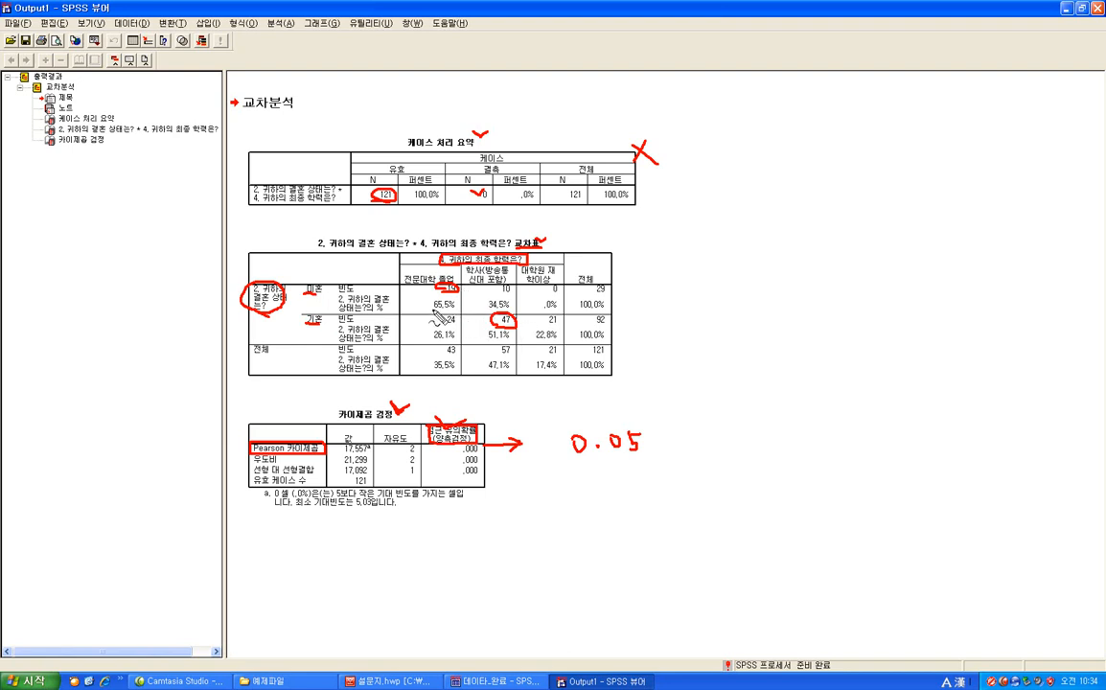
pyautogui.moveTo(450, 298); pyautogui.dragTo(414, 308)
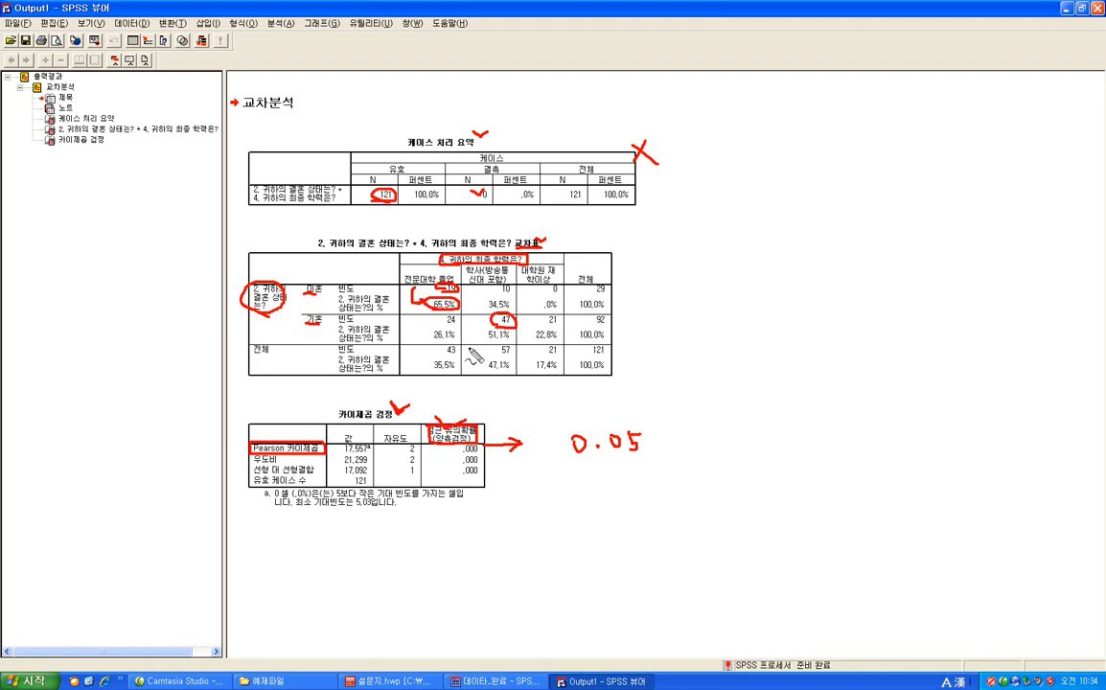
pyautogui.moveTo(496, 342)
pyautogui.mouseDown()
pyautogui.moveTo(510, 329)
pyautogui.moveTo(480, 333)
pyautogui.mouseUp()
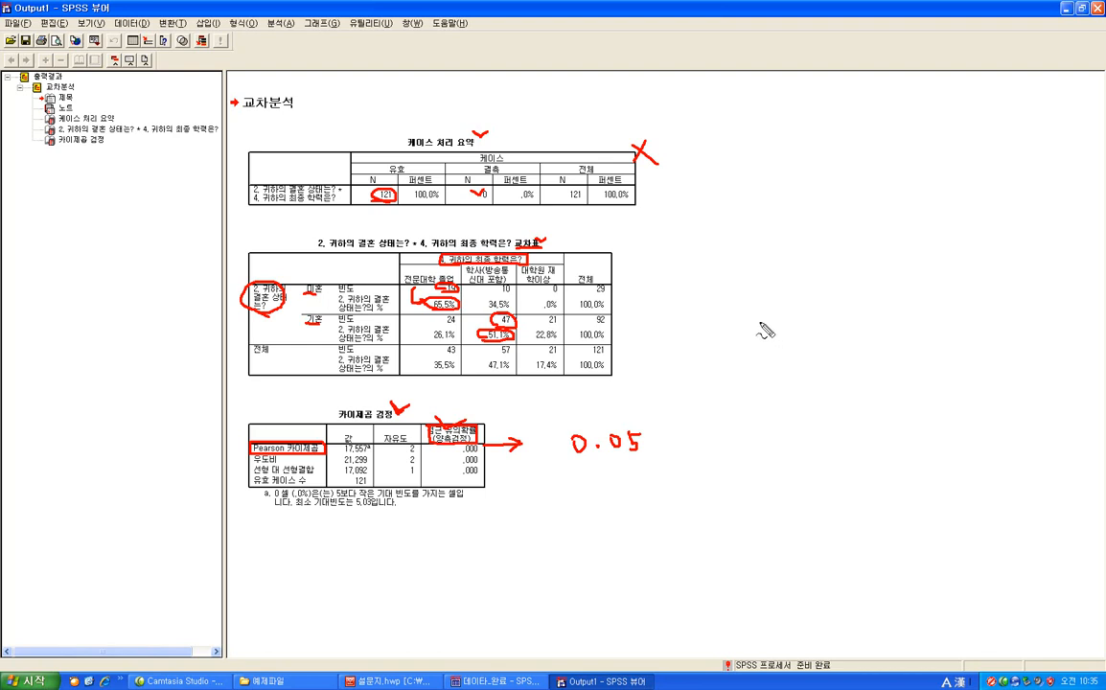
pyautogui.moveTo(661, 434)
pyautogui.mouseDown()
pyautogui.moveTo(674, 446)
pyautogui.moveTo(697, 438)
pyautogui.mouseUp()
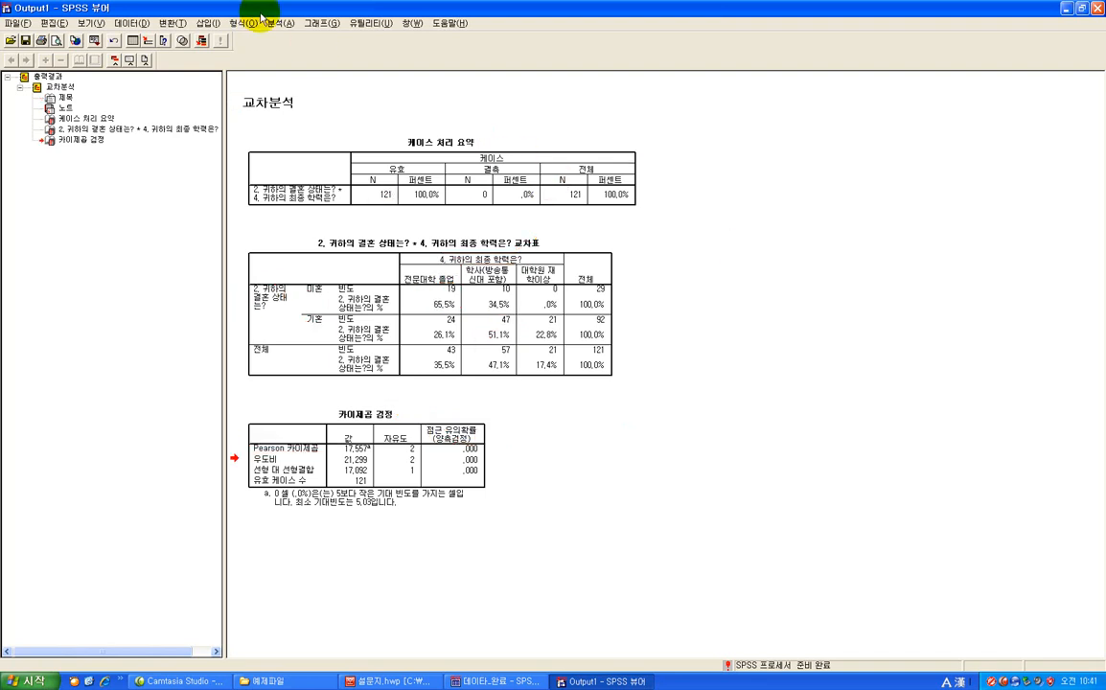
# Step: Open the crosstabs (교차분석) dialog again from the descriptive statistics analyses and move it toward the middle of the output
pyautogui.click(280, 23)
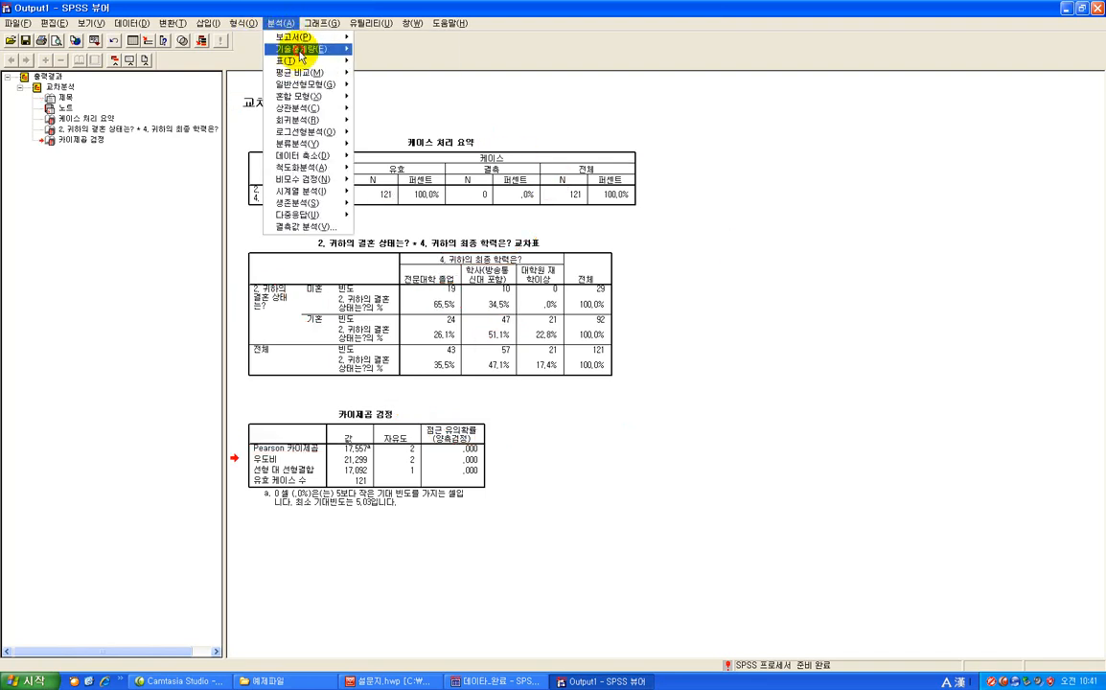
pyautogui.moveTo(292, 48)
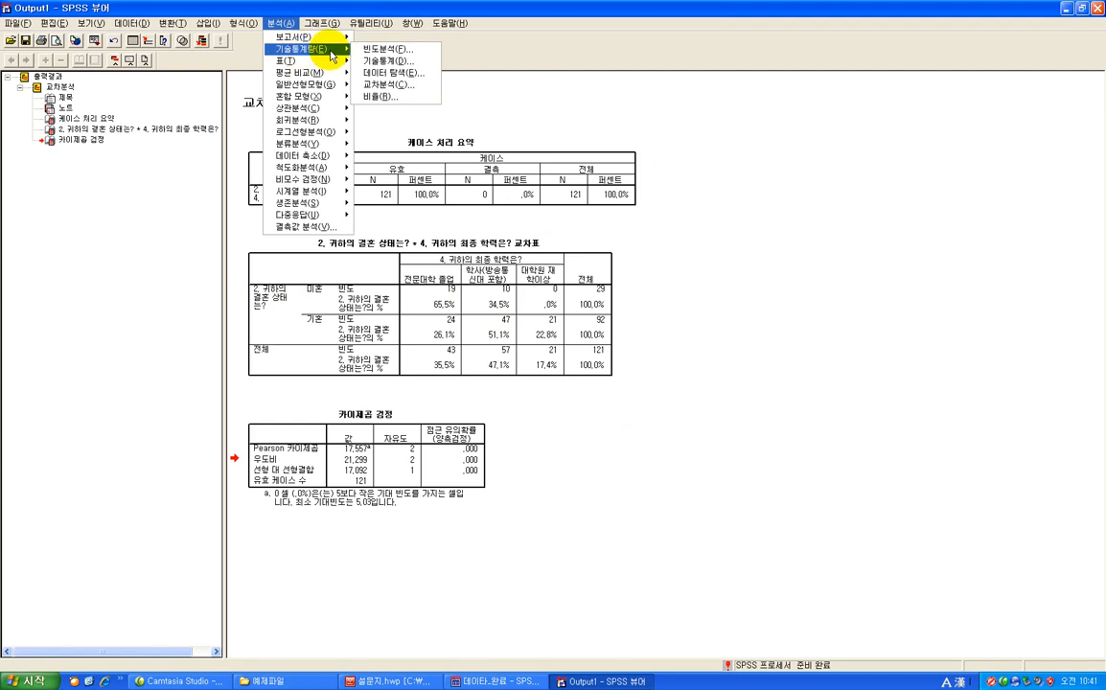
pyautogui.click(432, 86)
pyautogui.moveTo(321, 72); pyautogui.dragTo(657, 188)
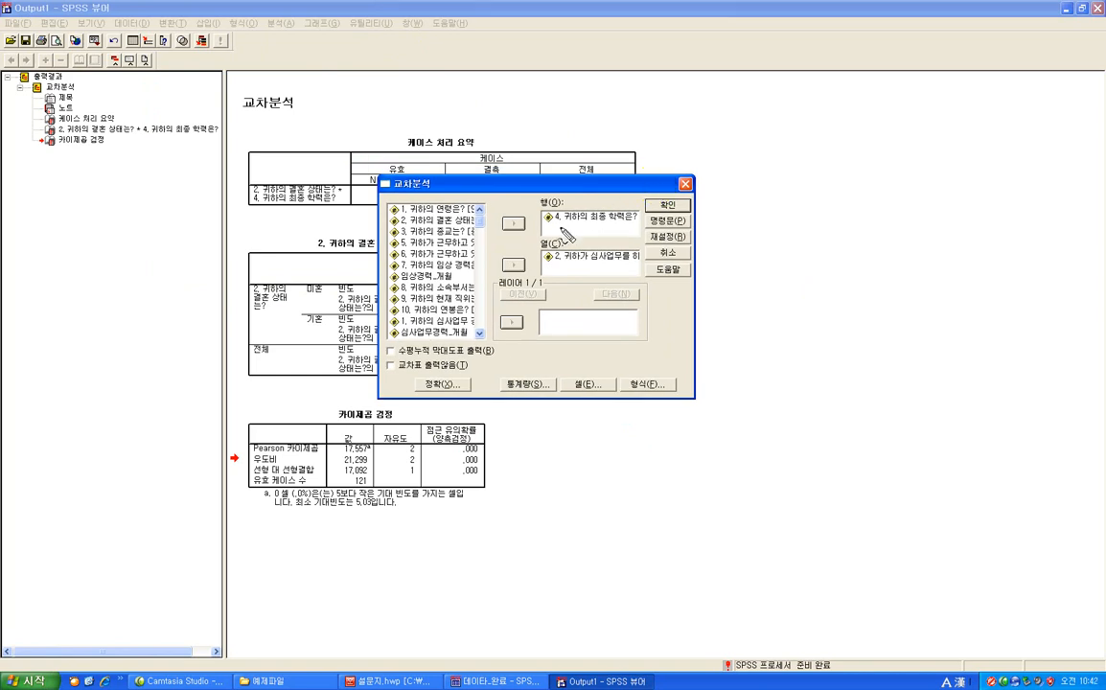
pyautogui.moveTo(548, 222)
pyautogui.mouseDown()
pyautogui.moveTo(643, 221)
pyautogui.moveTo(560, 211)
pyautogui.moveTo(547, 221)
pyautogui.mouseUp()
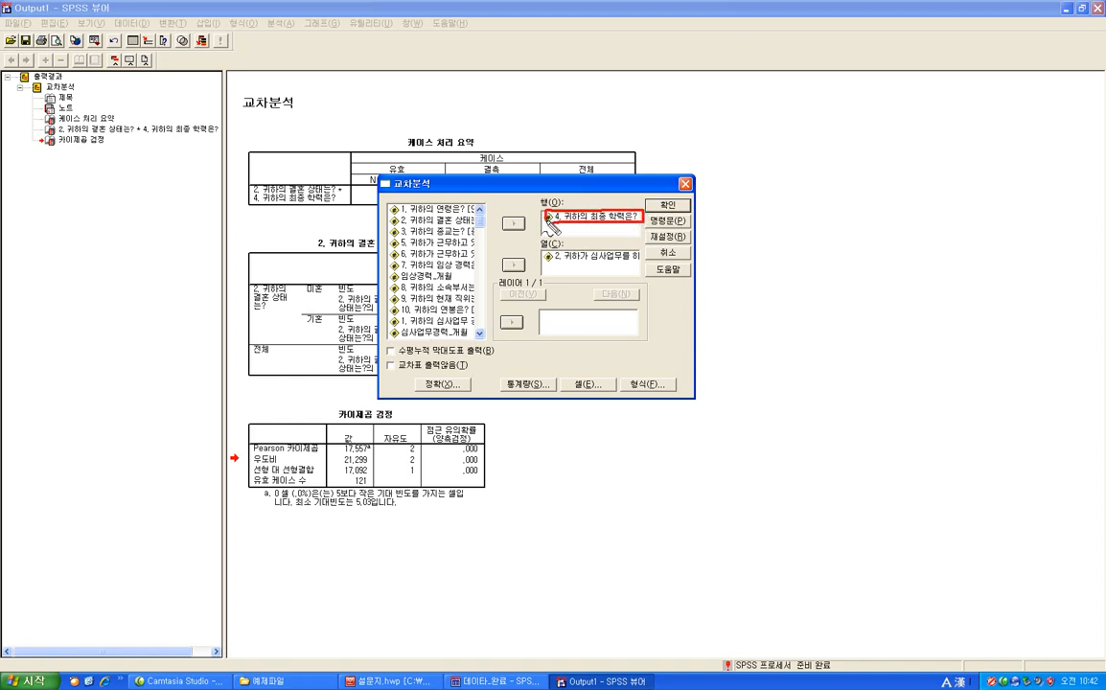
# Step: Take the question 2 review-work motive (심사업무를 하게 된 동기) out of the column variable and assign it as the column again
pyautogui.click(594, 256)
pyautogui.click(513, 265)
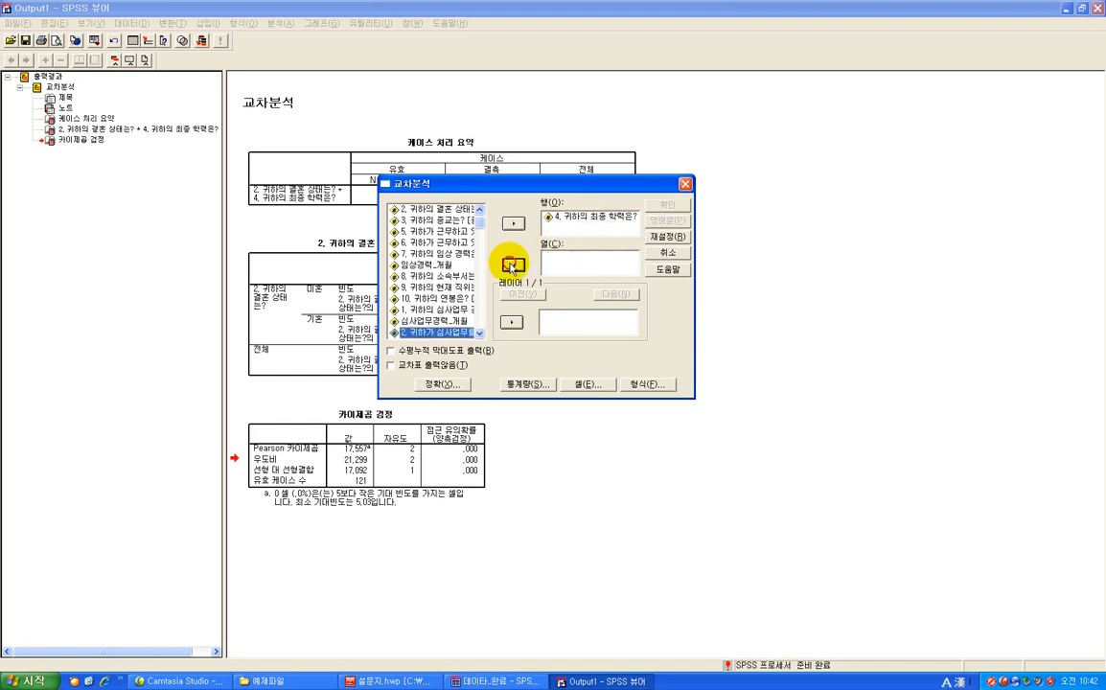
pyautogui.scroll(-1, 513, 265)
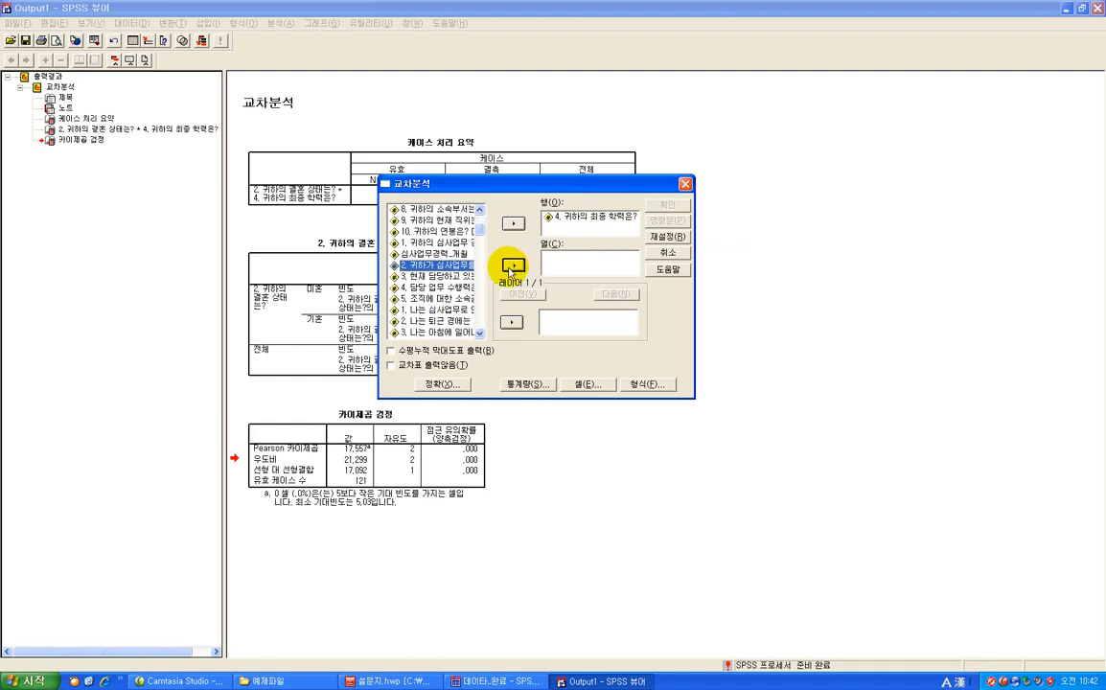
pyautogui.scroll(-1, 482, 233)
pyautogui.scroll(1, 482, 233)
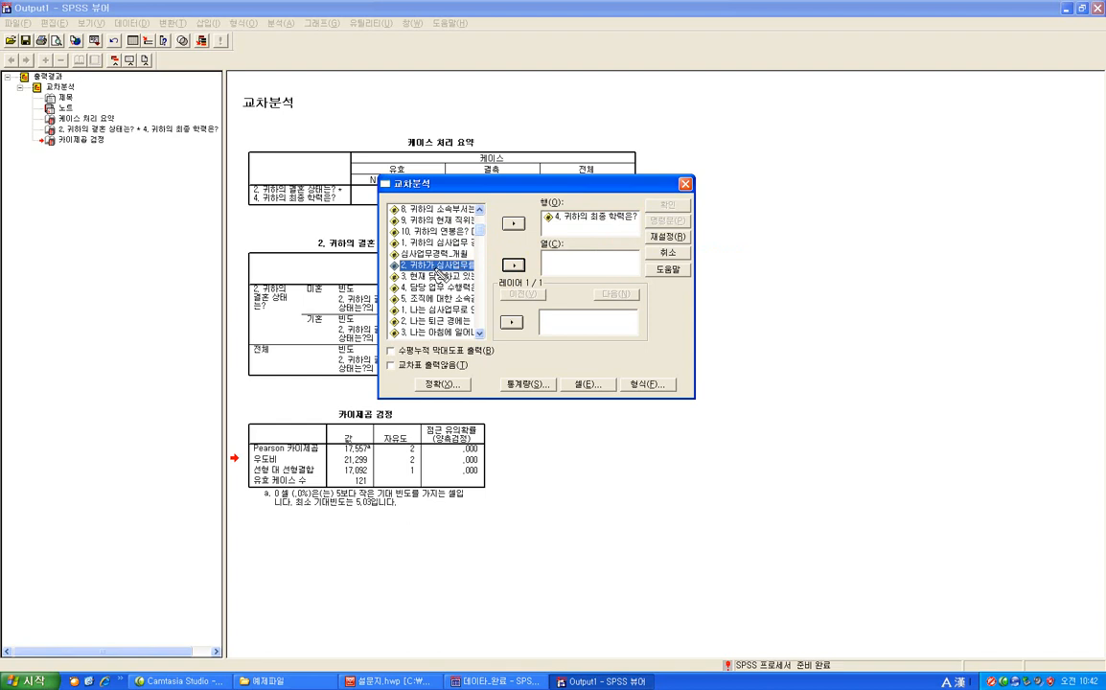
pyautogui.click(412, 268)
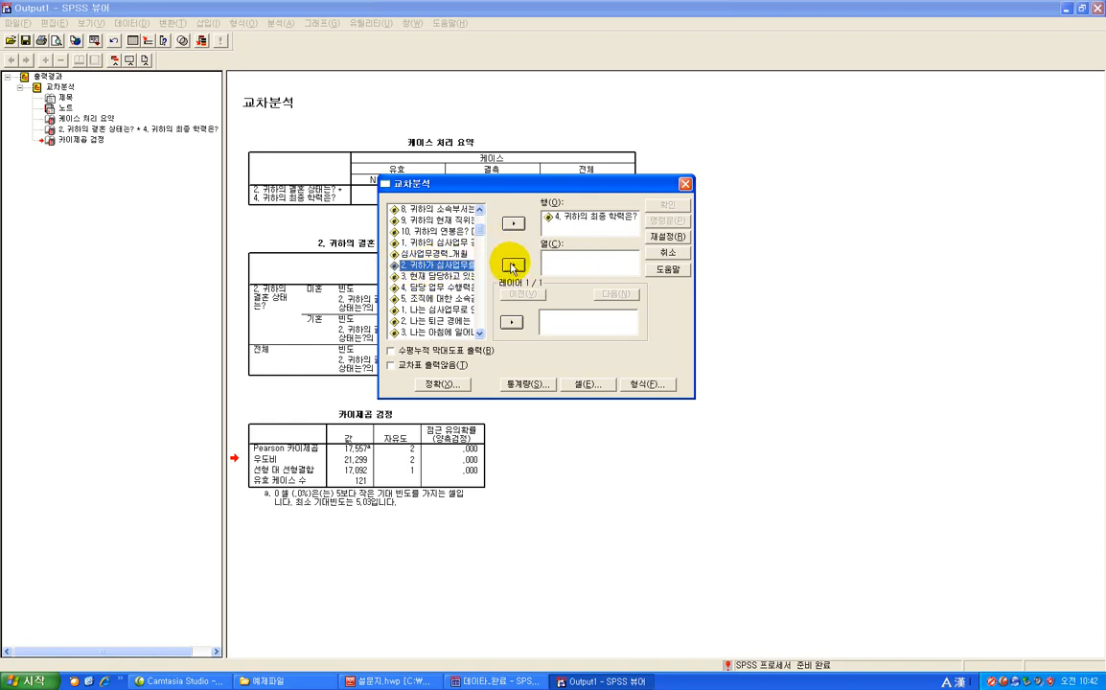
pyautogui.click(512, 265)
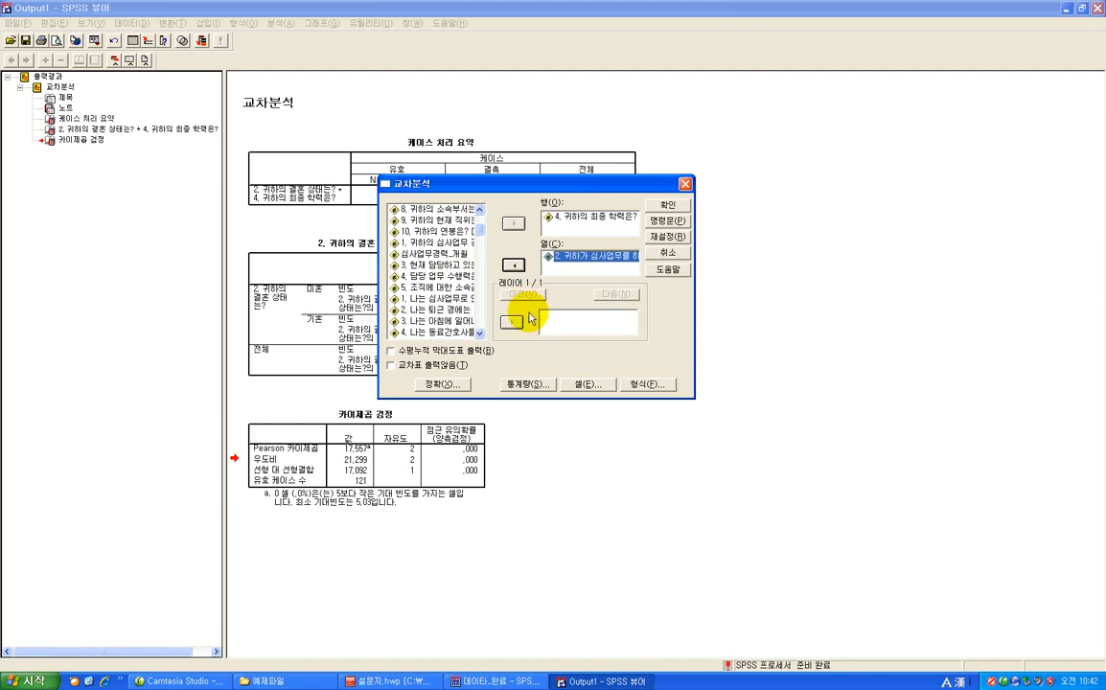
# Step: Check that chi-square (카이제곱) and row percentages (행) are enabled, and run the crosstab of final education by review-work motive
pyautogui.click(527, 384)
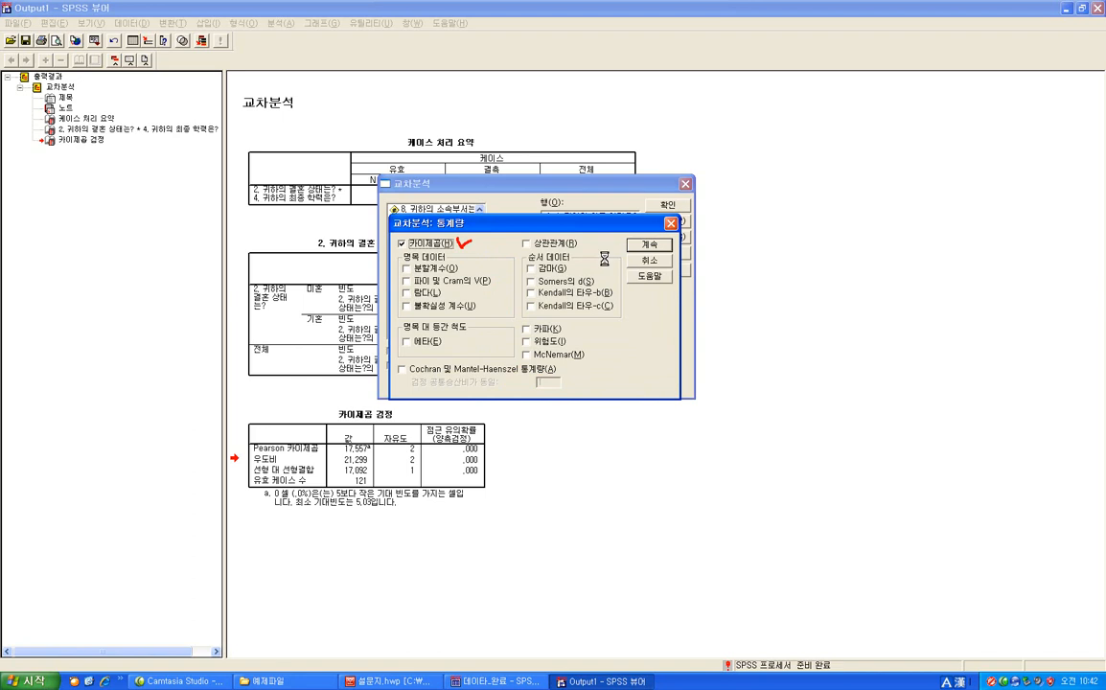
pyautogui.click(650, 245)
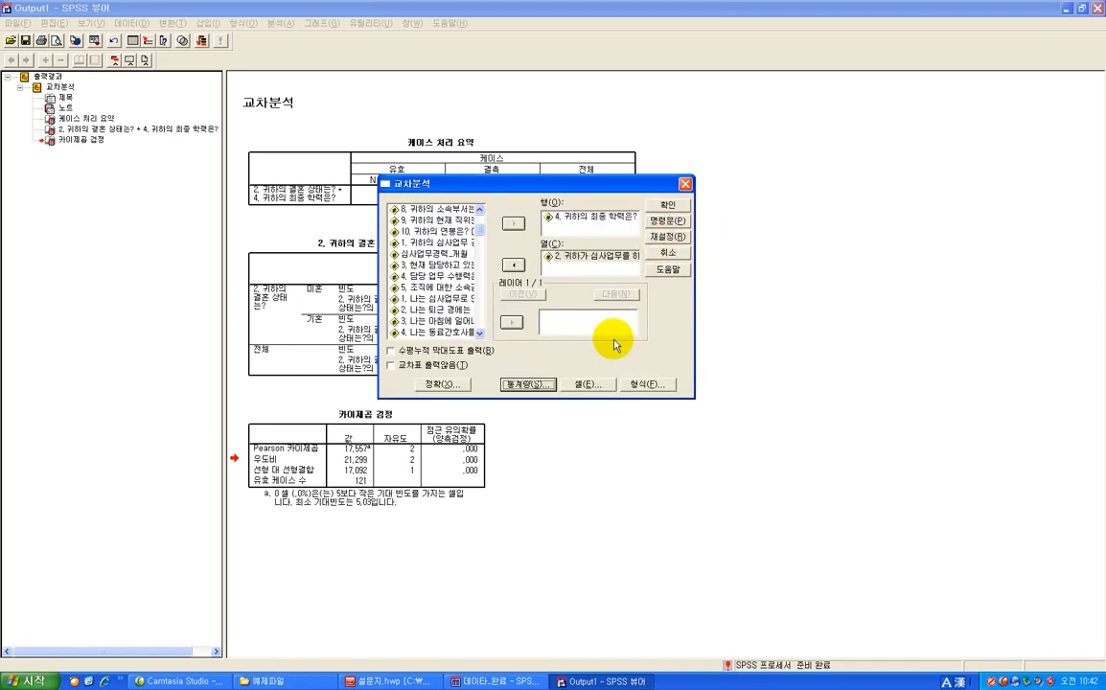
pyautogui.click(596, 388)
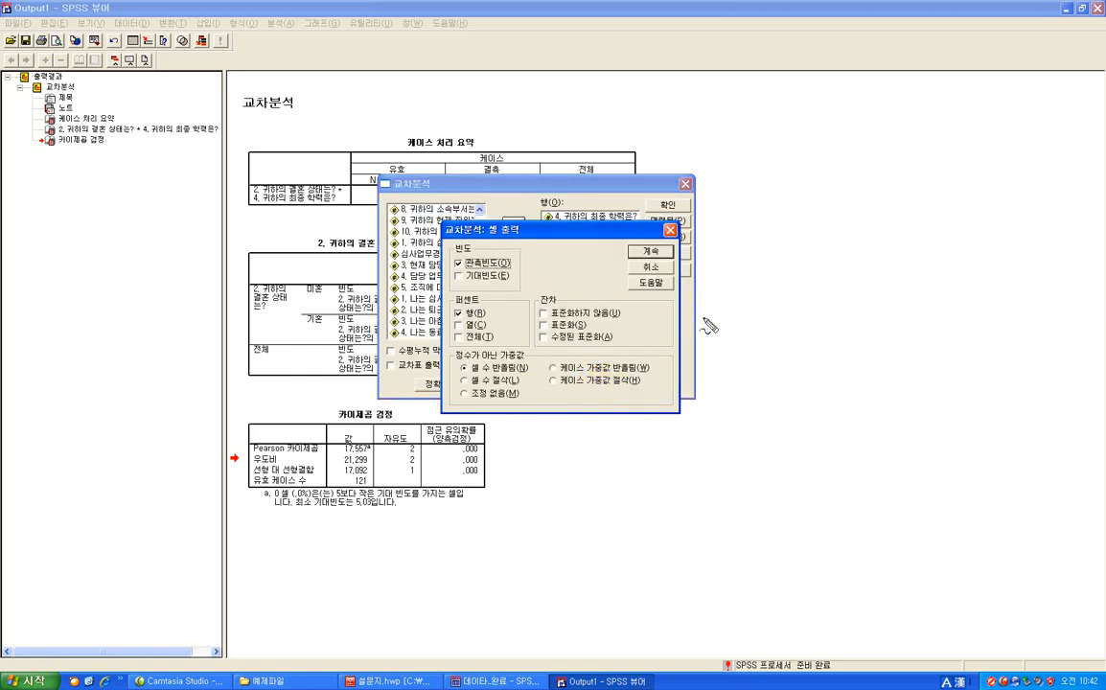
pyautogui.moveTo(488, 309); pyautogui.dragTo(506, 305)
pyautogui.press('Escape')
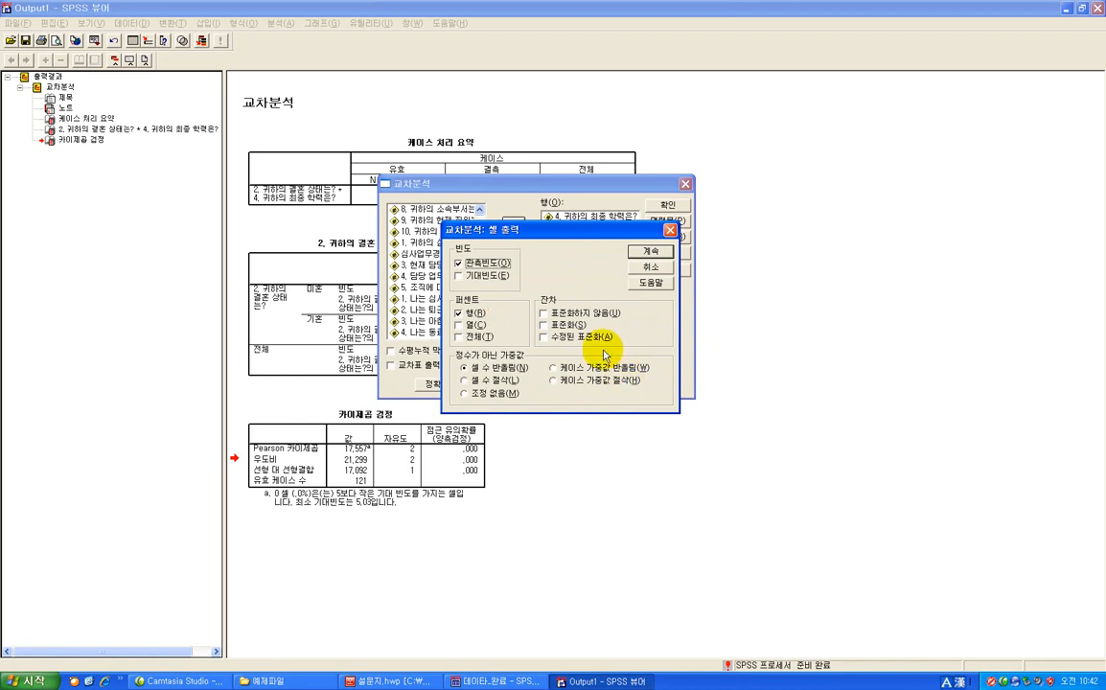
pyautogui.click(651, 251)
pyautogui.click(667, 209)
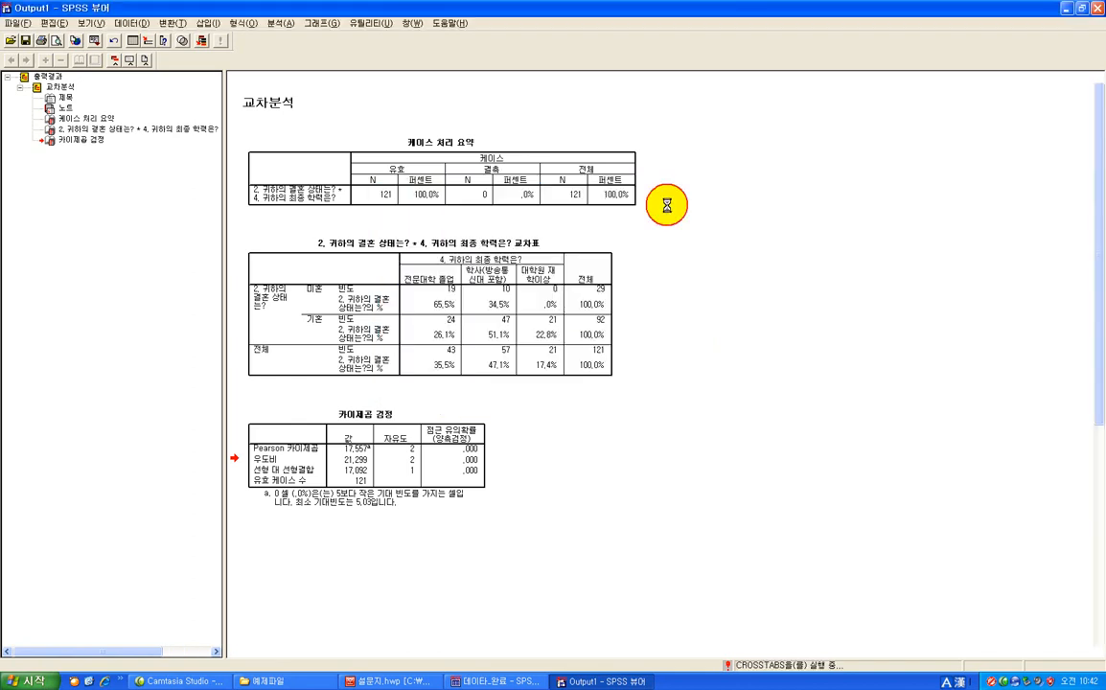
# Step: Examine the new crosstab of final education by review-work motive, comparing the most frequent motive and its row percentage for each education level
pyautogui.scroll(-3, 795, 247)
pyautogui.scroll(-5, 795, 246)
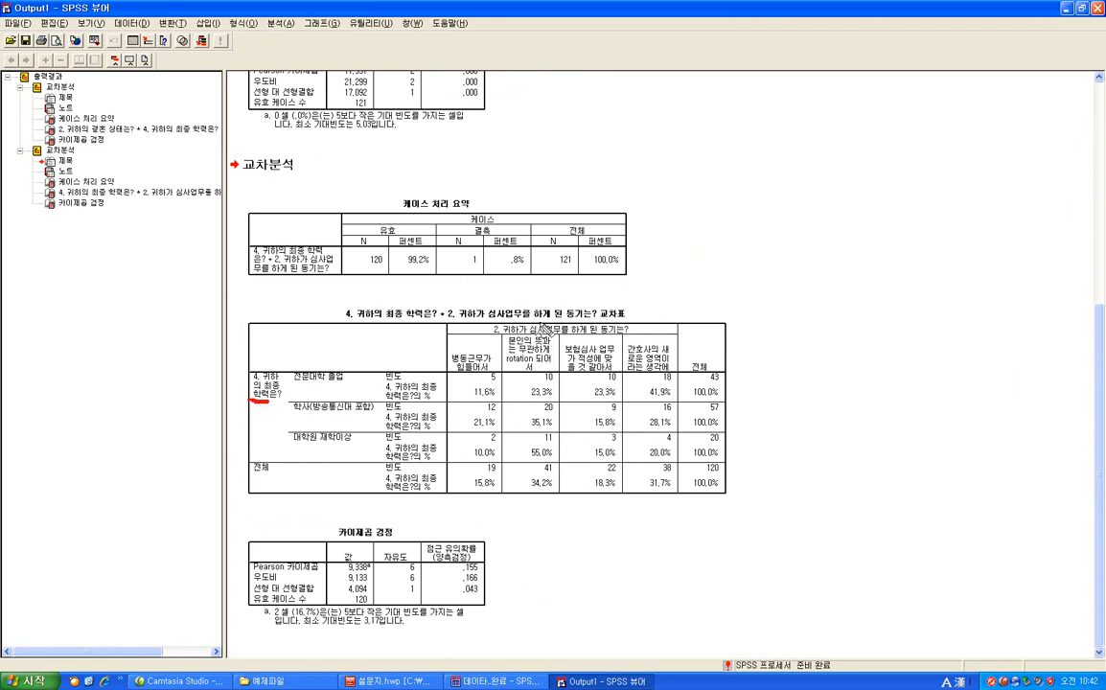
pyautogui.moveTo(566, 317); pyautogui.dragTo(590, 318)
pyautogui.moveTo(347, 374)
pyautogui.mouseDown()
pyautogui.moveTo(326, 383)
pyautogui.moveTo(347, 377)
pyautogui.mouseUp()
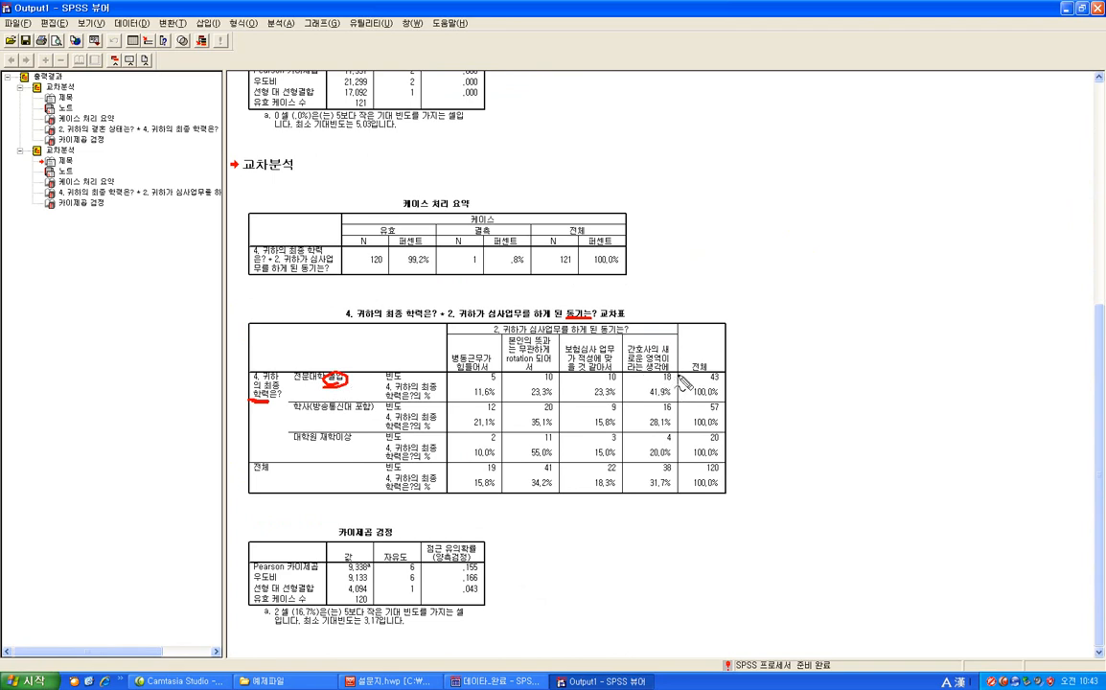
pyautogui.moveTo(675, 371)
pyautogui.mouseDown()
pyautogui.moveTo(651, 372)
pyautogui.moveTo(671, 383)
pyautogui.moveTo(690, 367)
pyautogui.mouseUp()
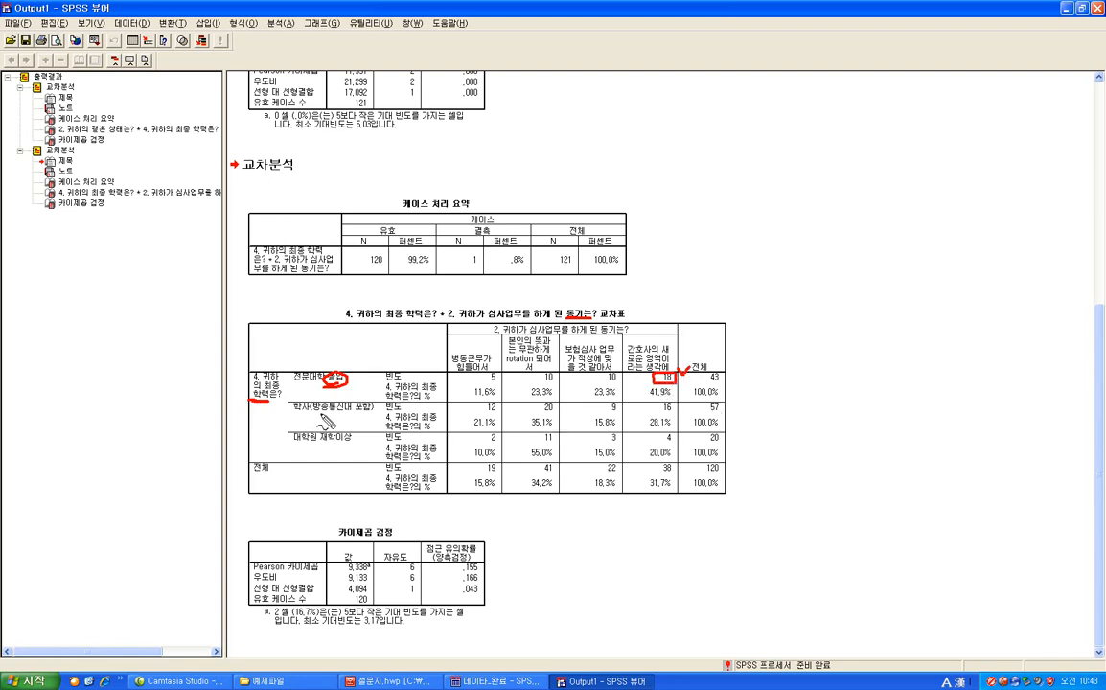
pyautogui.moveTo(295, 413); pyautogui.dragTo(307, 415)
pyautogui.moveTo(541, 415)
pyautogui.mouseDown()
pyautogui.moveTo(554, 403)
pyautogui.moveTo(541, 414)
pyautogui.mouseUp()
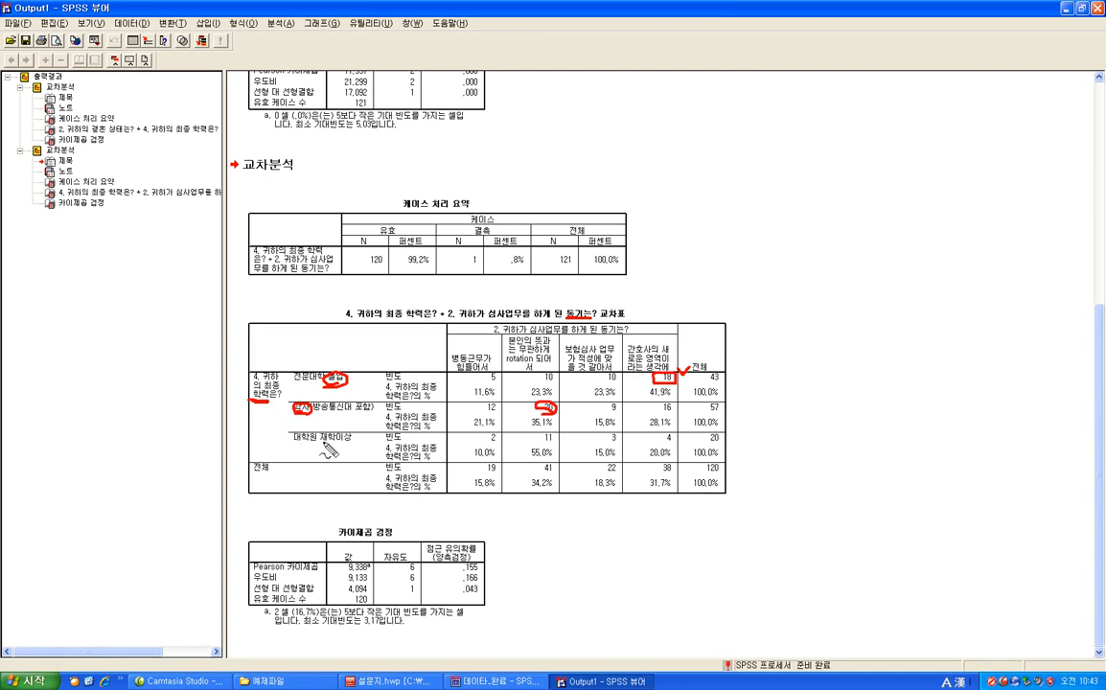
pyautogui.moveTo(292, 442)
pyautogui.mouseDown()
pyautogui.moveTo(346, 443)
pyautogui.moveTo(296, 434)
pyautogui.moveTo(320, 443)
pyautogui.mouseUp()
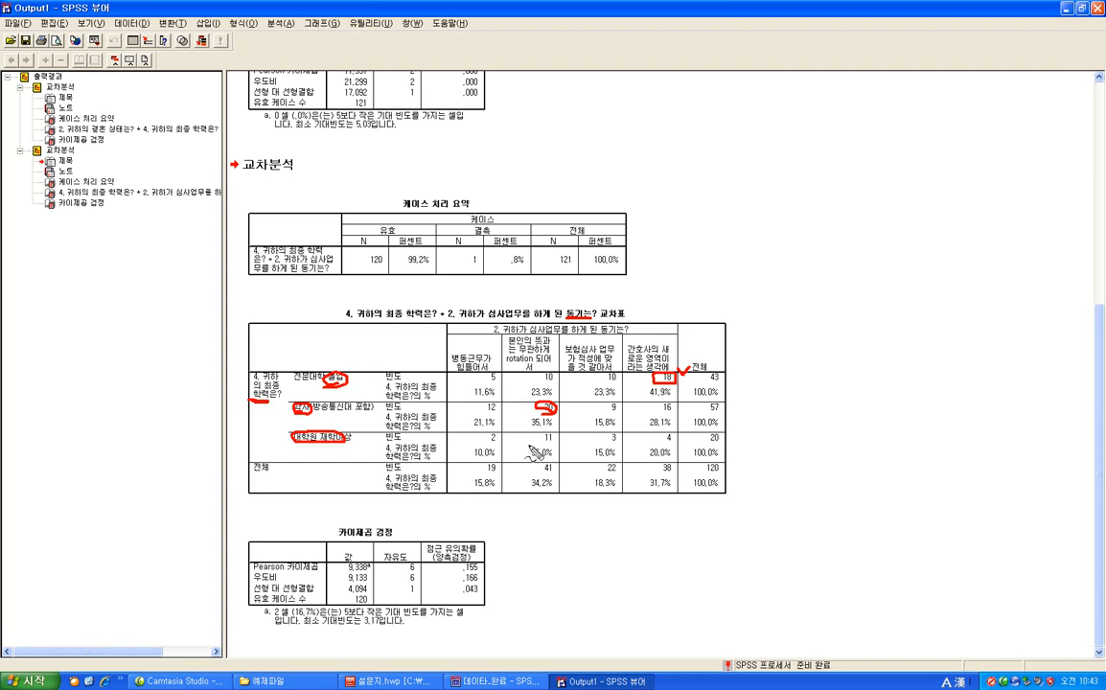
pyautogui.moveTo(537, 436)
pyautogui.mouseDown()
pyautogui.moveTo(554, 436)
pyautogui.moveTo(542, 443)
pyautogui.mouseUp()
pyautogui.moveTo(650, 399)
pyautogui.mouseDown()
pyautogui.moveTo(674, 386)
pyautogui.moveTo(642, 387)
pyautogui.moveTo(650, 400)
pyautogui.mouseUp()
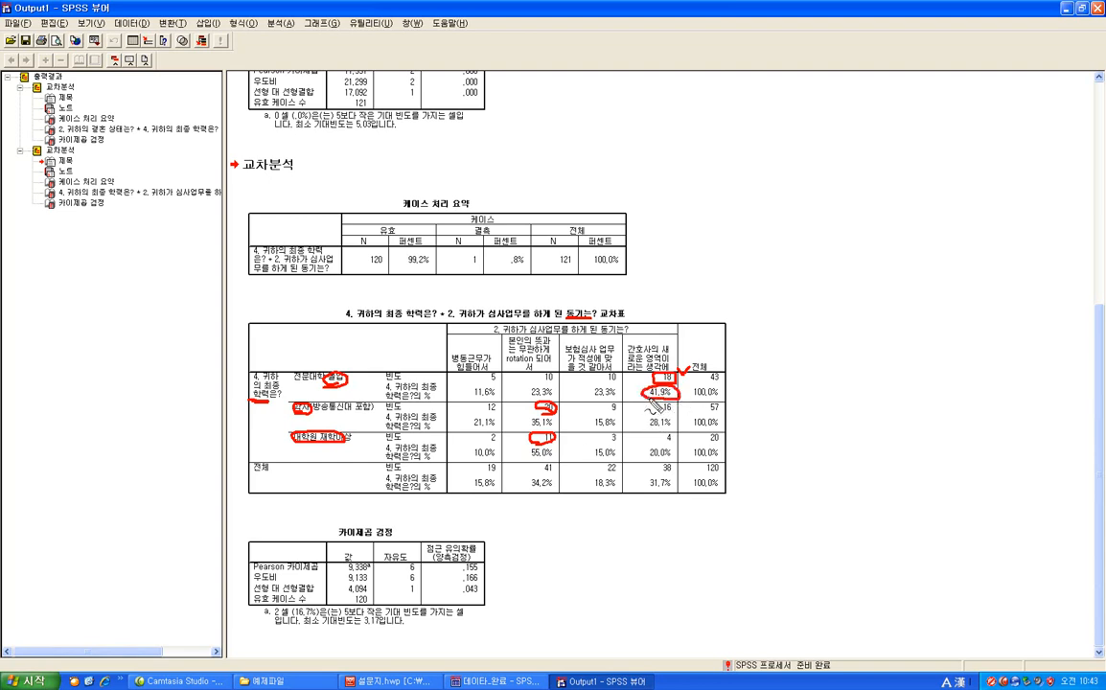
pyautogui.moveTo(535, 436); pyautogui.dragTo(530, 425)
pyautogui.moveTo(526, 459); pyautogui.dragTo(553, 459)
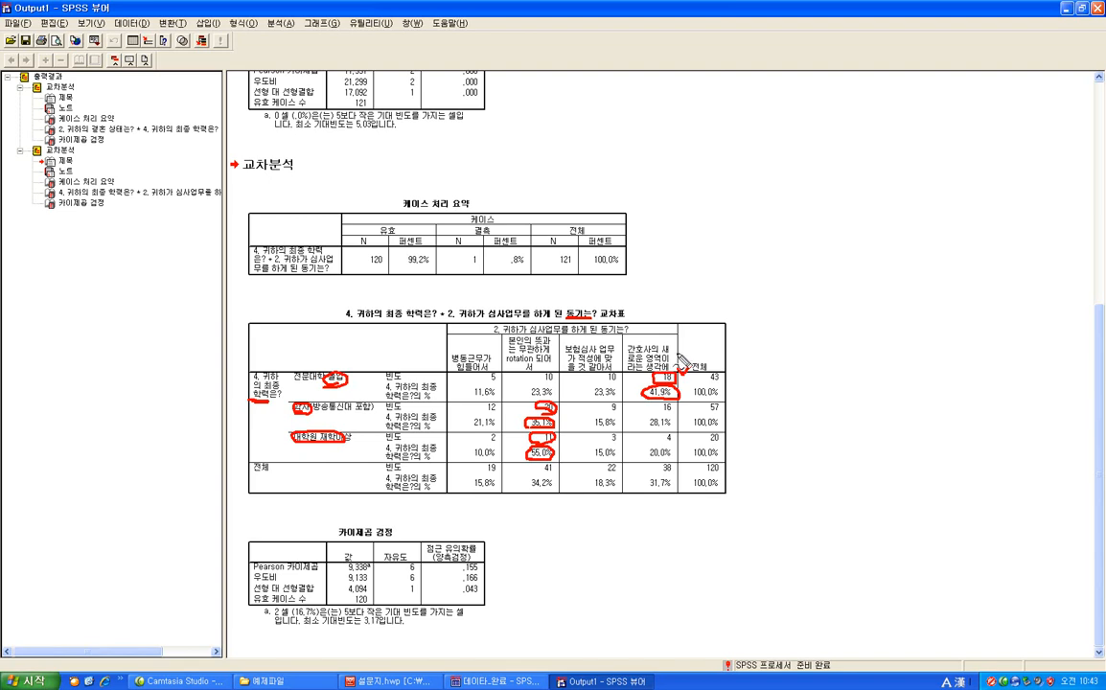
# Step: Compare the Pearson chi-square significance (점근 유의확률) with 0.05 and relate it to each education level's most frequent review-work motive in the crosstab
pyautogui.moveTo(648, 341)
pyautogui.mouseDown()
pyautogui.moveTo(660, 355)
pyautogui.moveTo(677, 331)
pyautogui.mouseUp()
pyautogui.moveTo(509, 339); pyautogui.dragTo(543, 336)
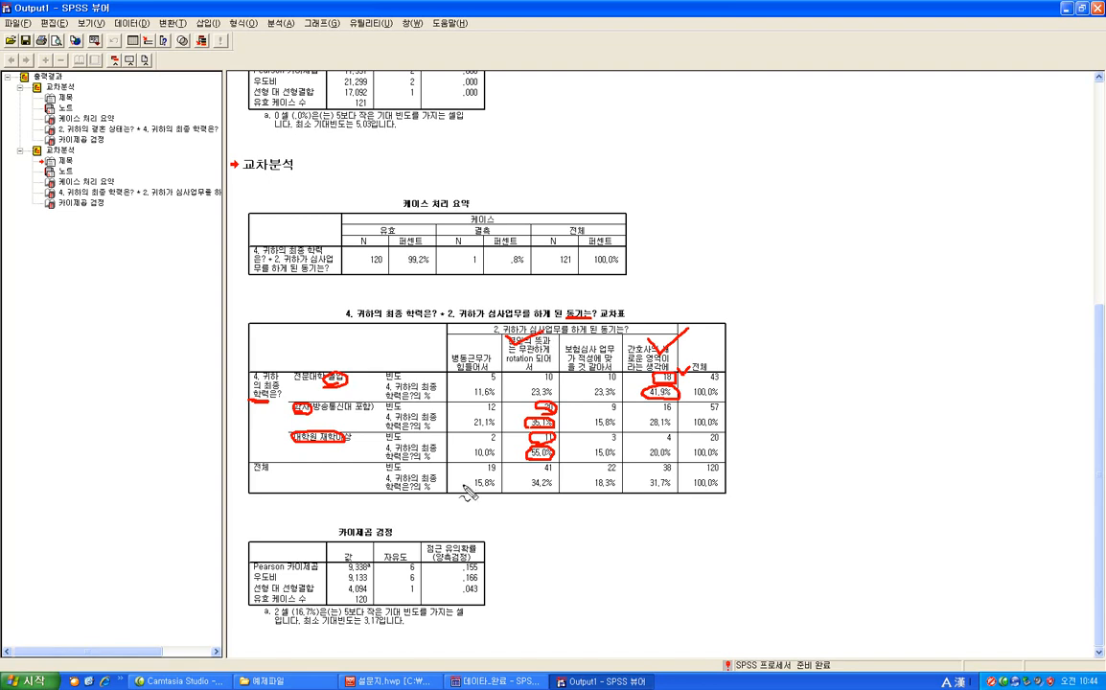
pyautogui.moveTo(399, 532)
pyautogui.mouseDown()
pyautogui.moveTo(345, 524)
pyautogui.moveTo(335, 534)
pyautogui.moveTo(383, 540)
pyautogui.moveTo(397, 526)
pyautogui.mouseUp()
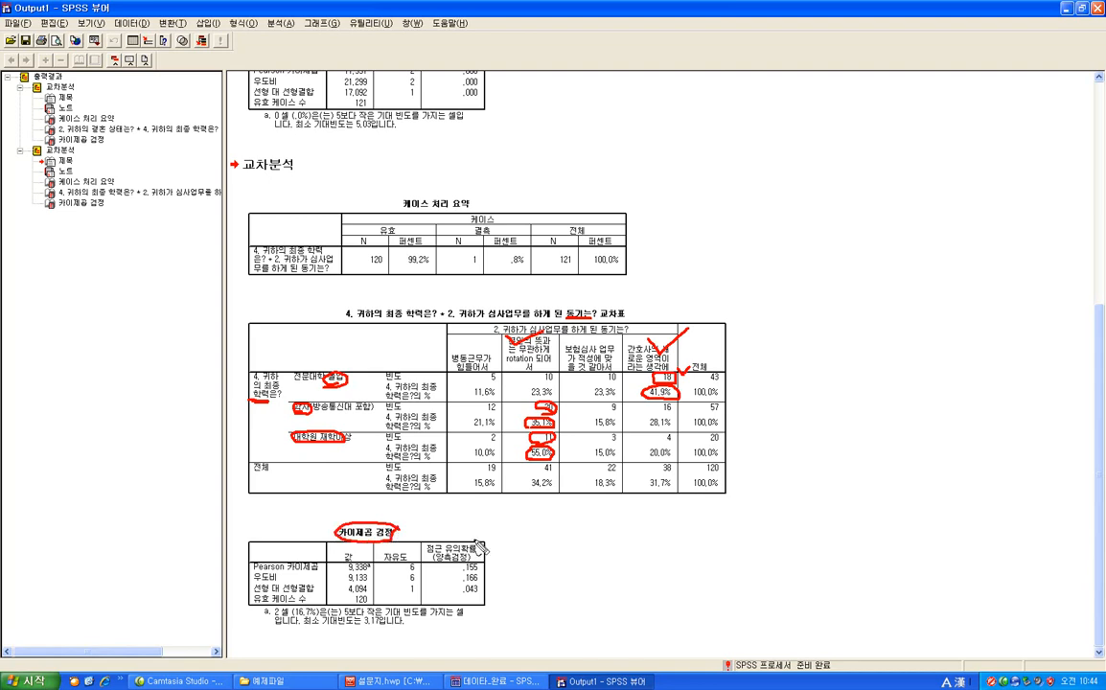
pyautogui.moveTo(481, 543)
pyautogui.mouseDown()
pyautogui.moveTo(422, 543)
pyautogui.moveTo(421, 560)
pyautogui.moveTo(479, 561)
pyautogui.moveTo(479, 547)
pyautogui.moveTo(498, 545)
pyautogui.moveTo(651, 551)
pyautogui.mouseUp()
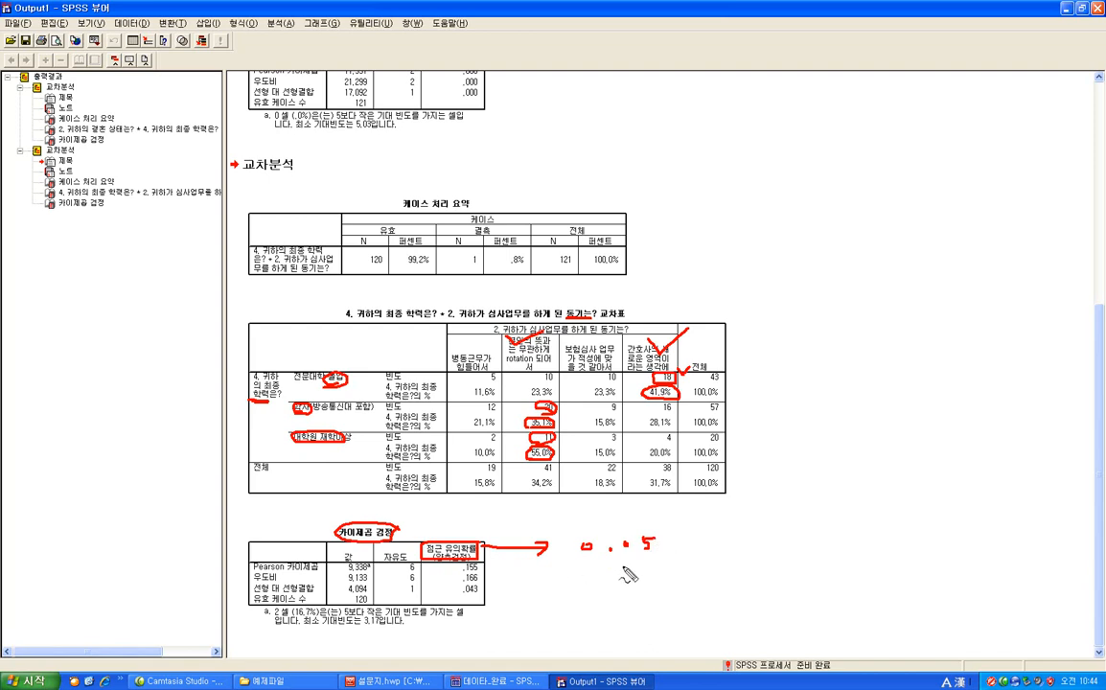
pyautogui.moveTo(254, 573)
pyautogui.mouseDown()
pyautogui.moveTo(604, 581)
pyautogui.moveTo(603, 567)
pyautogui.moveTo(638, 581)
pyautogui.mouseUp()
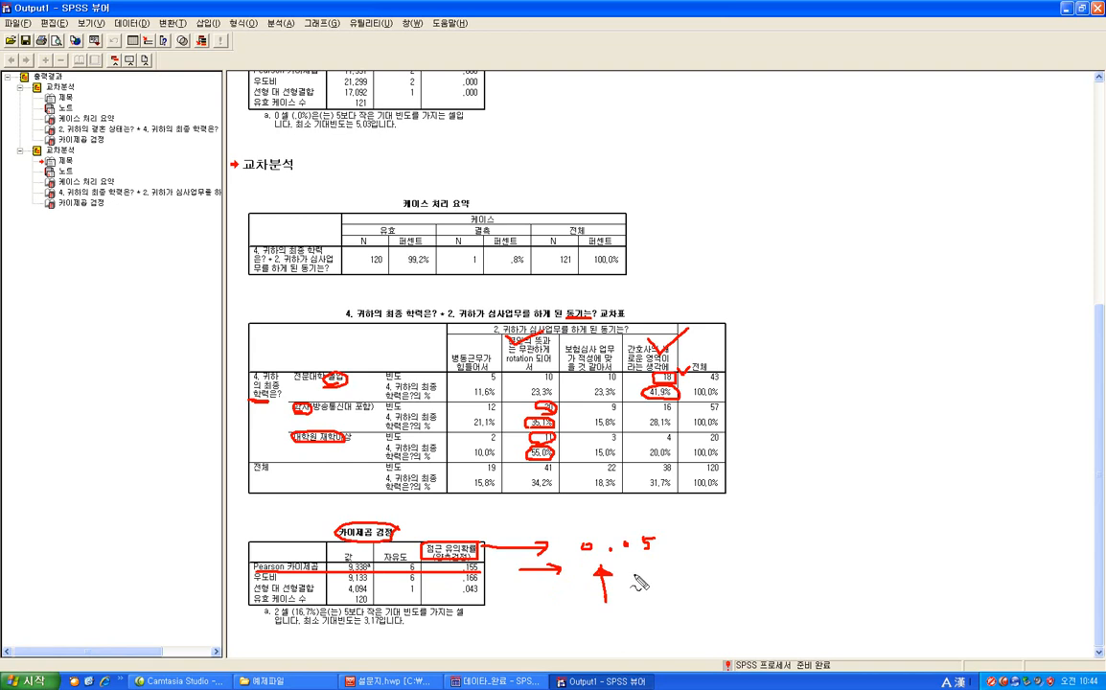
pyautogui.moveTo(278, 403)
pyautogui.mouseDown()
pyautogui.moveTo(282, 375)
pyautogui.moveTo(249, 394)
pyautogui.moveTo(272, 402)
pyautogui.mouseUp()
pyautogui.moveTo(568, 328)
pyautogui.mouseDown()
pyautogui.moveTo(592, 303)
pyautogui.moveTo(560, 315)
pyautogui.mouseUp()
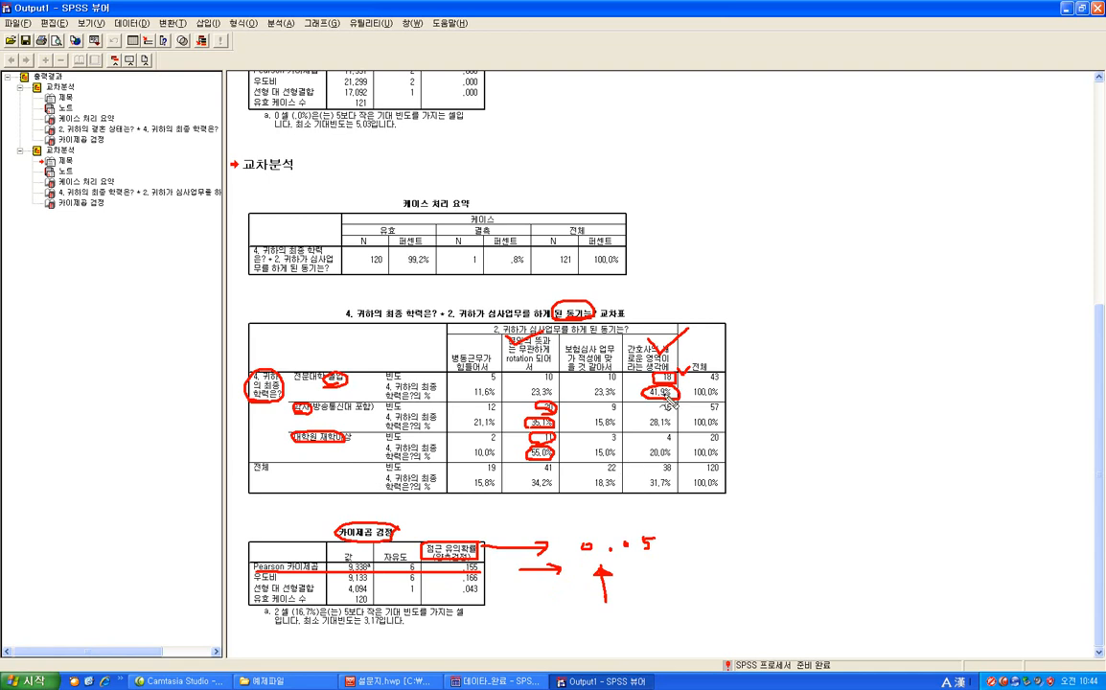
pyautogui.moveTo(666, 390); pyautogui.dragTo(624, 376)
pyautogui.moveTo(499, 412)
pyautogui.mouseDown()
pyautogui.moveTo(514, 410)
pyautogui.moveTo(523, 443)
pyautogui.mouseUp()
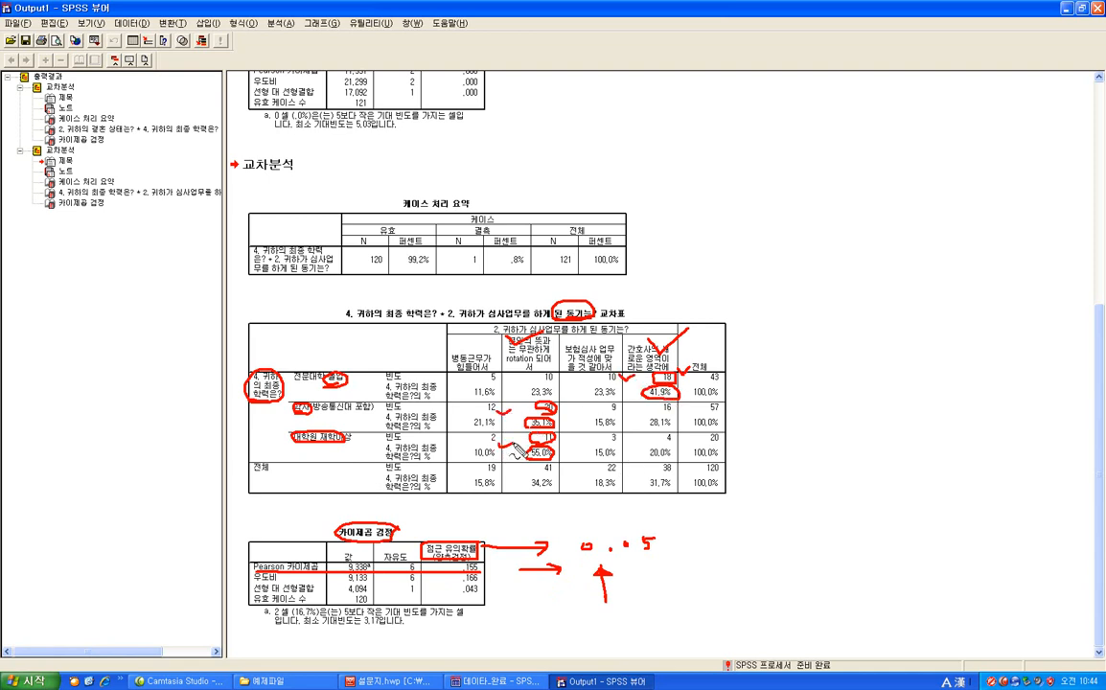